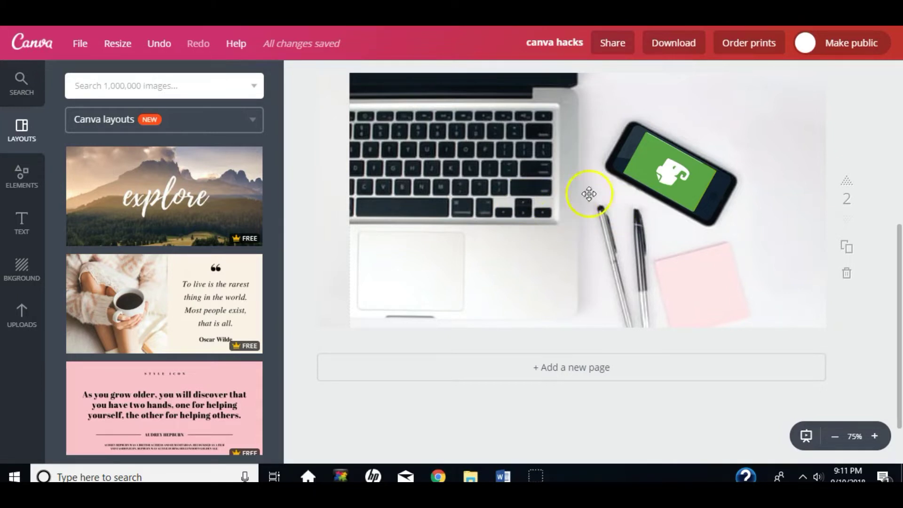
# - Add a text box over the desk photo and replace its placeholder text with a 'Mom Boss' title
pyautogui.moveTo(588, 196); pyautogui.dragTo(540, 211)
pyautogui.click(540, 212)
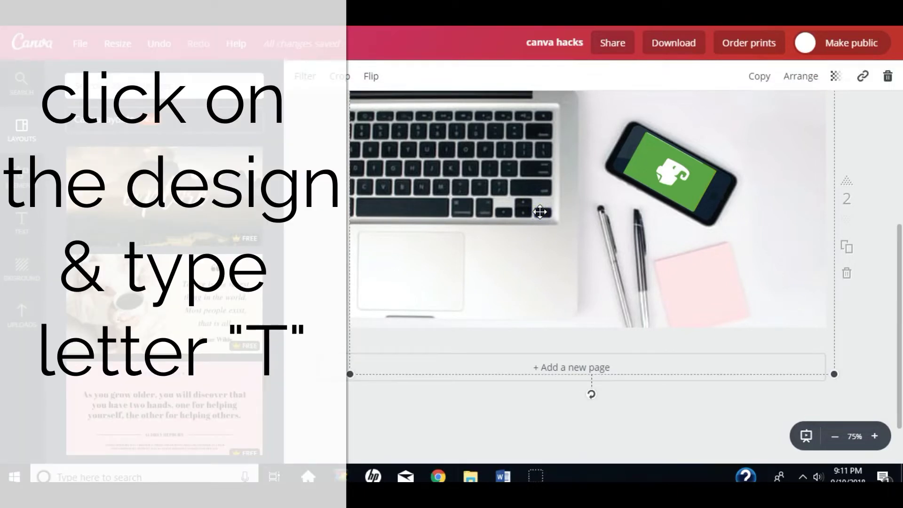
pyautogui.press('t')
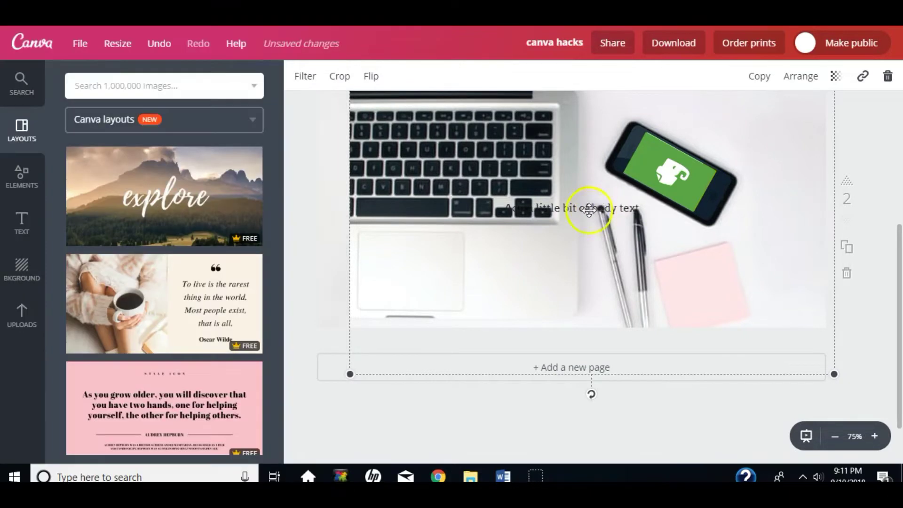
pyautogui.click(585, 208)
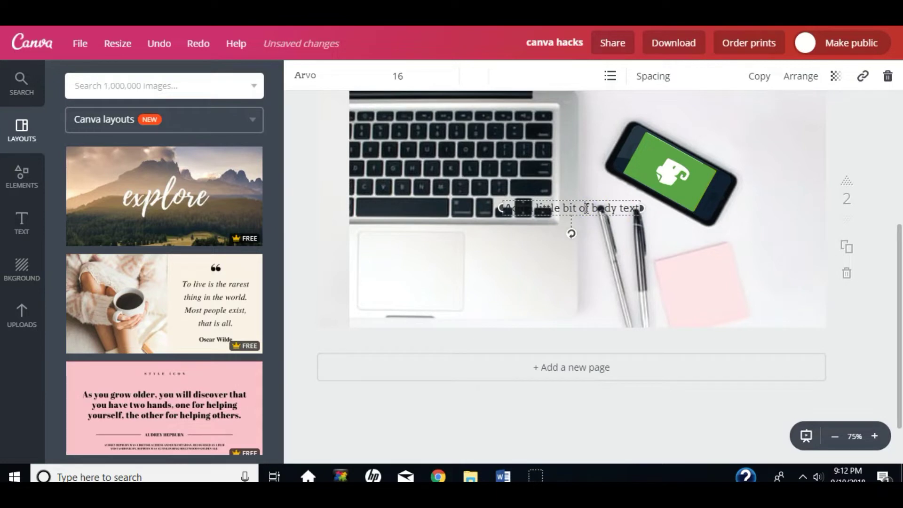
pyautogui.press('t')
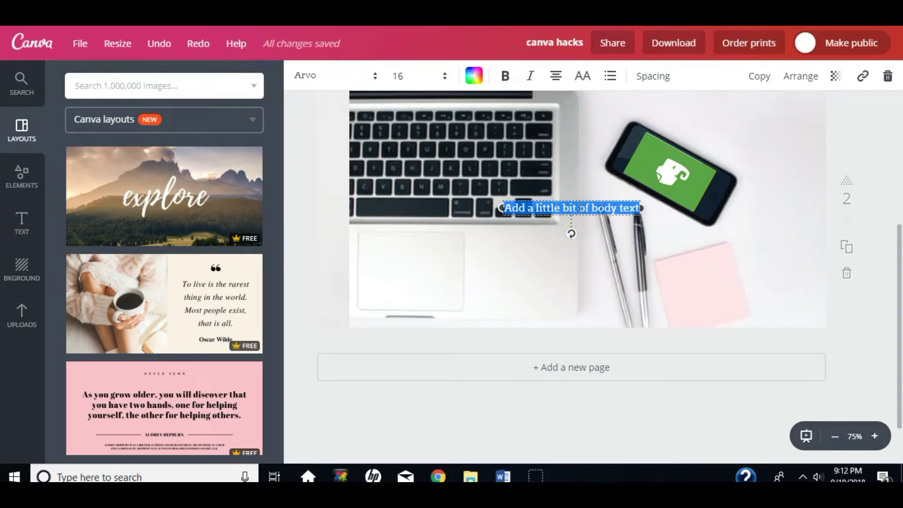
pyautogui.write('Sandr')
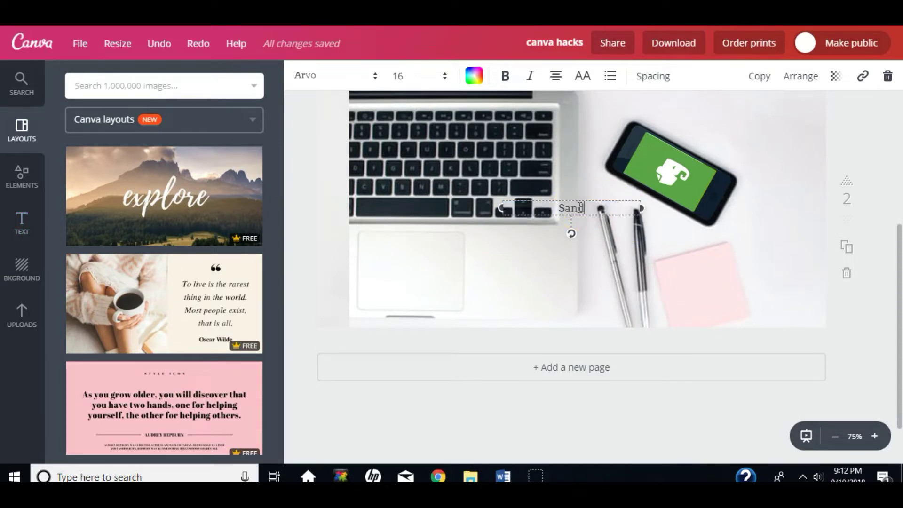
pyautogui.write('a The Mom Boss')
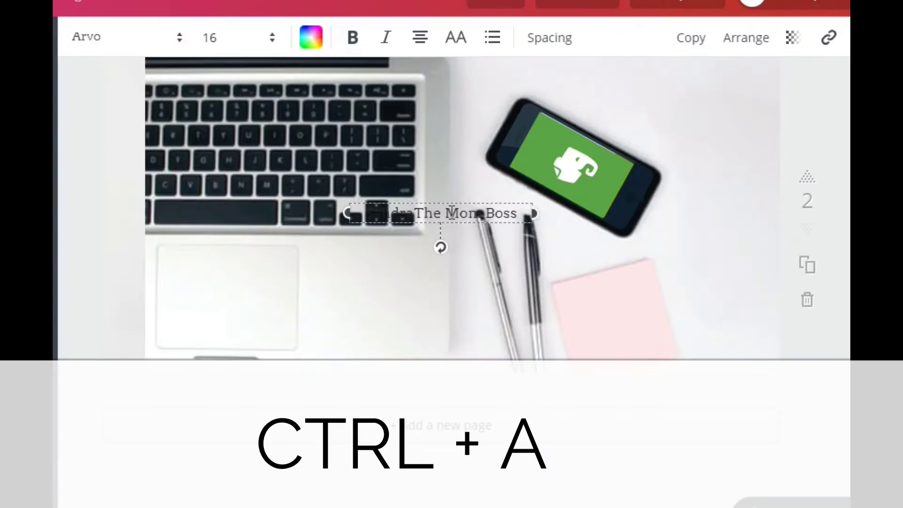
# - Restyle the whole title as a pink, size 35, bold and italic headline
pyautogui.hotkey('ctrl', 'a')
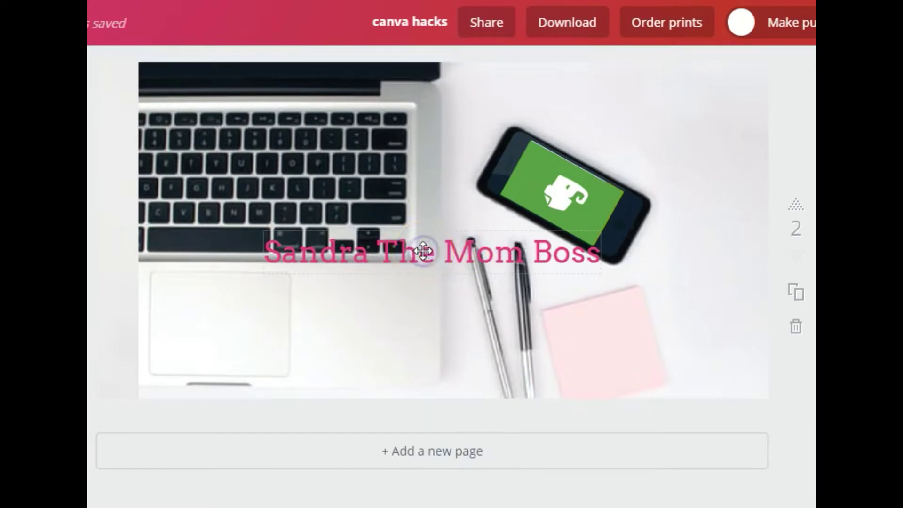
pyautogui.click(380, 253)
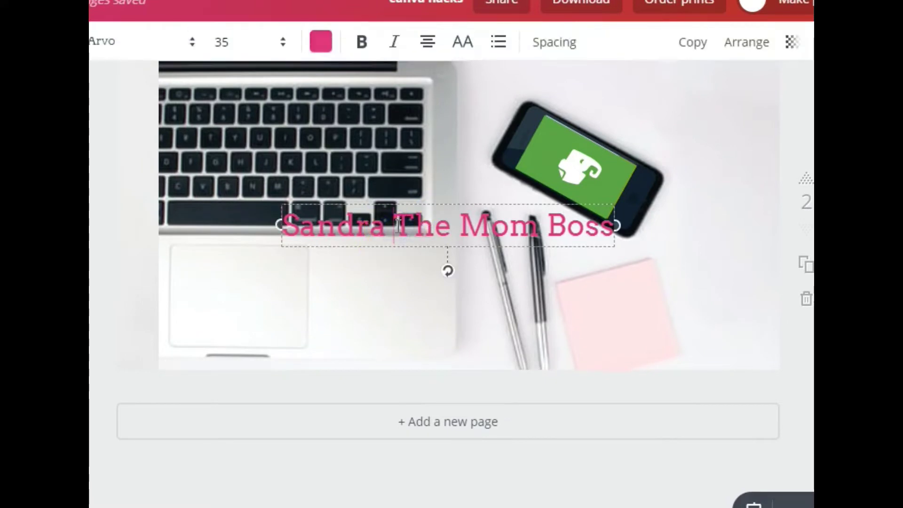
pyautogui.hotkey('ctrl', 'a')
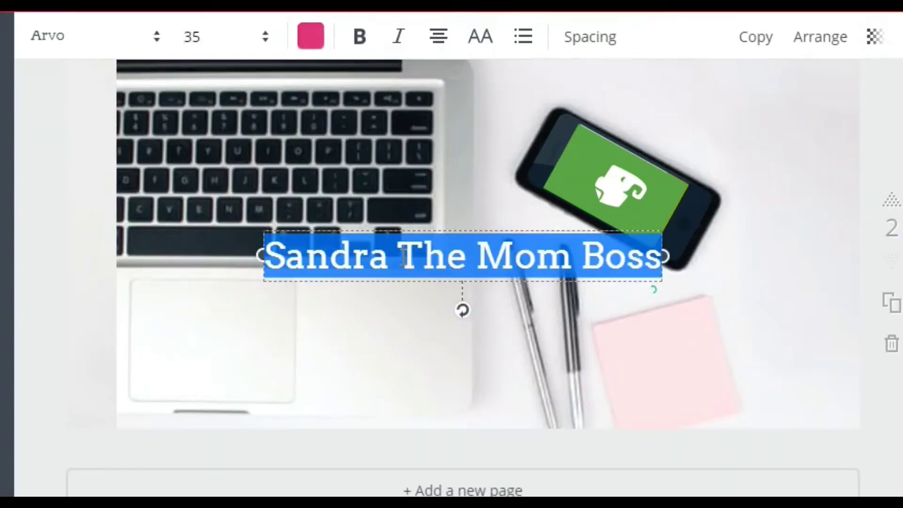
pyautogui.hotkey('ctrl', 'b')
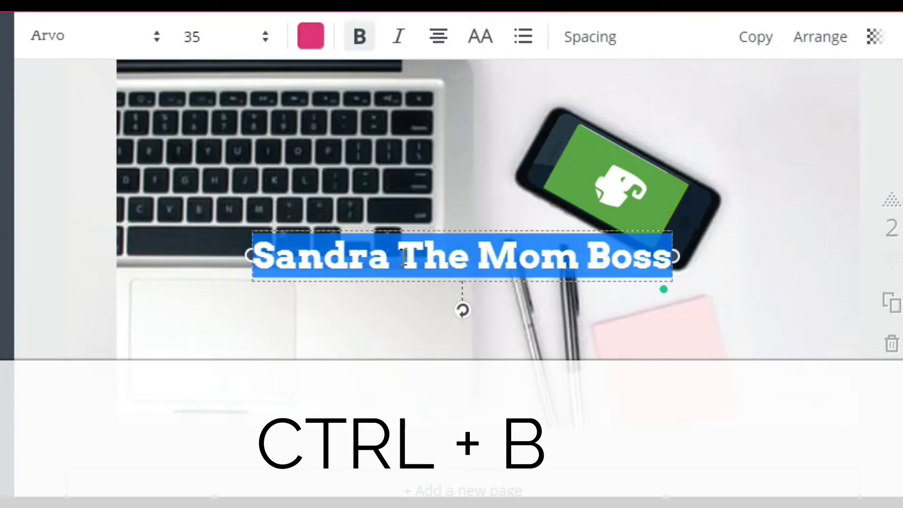
pyautogui.hotkey('ctrl', 'i')
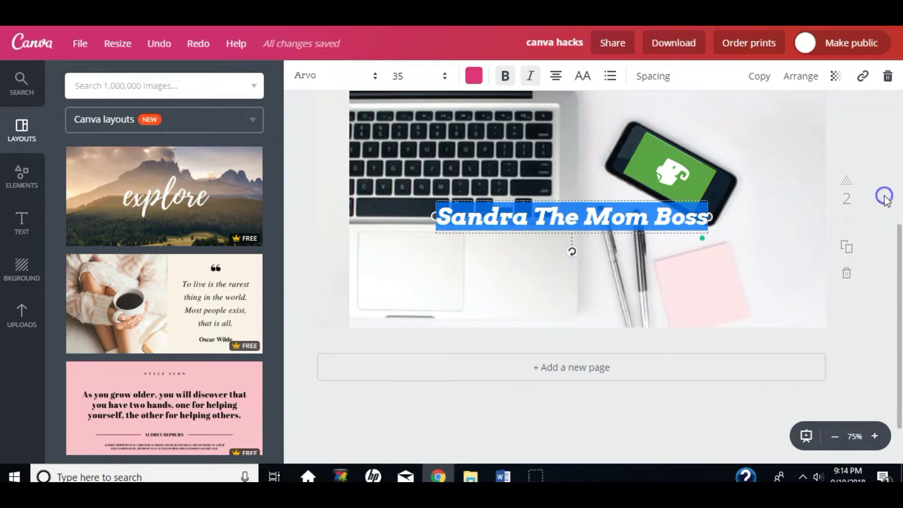
# - Add a border to the title box with Alt+Shift+B and move it up over the laptop keyboard
pyautogui.click(776, 318)
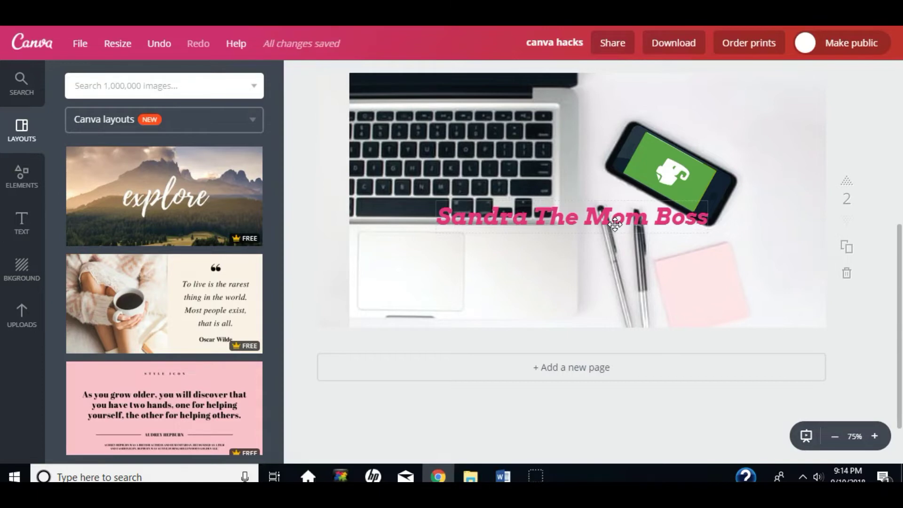
pyautogui.click(615, 225)
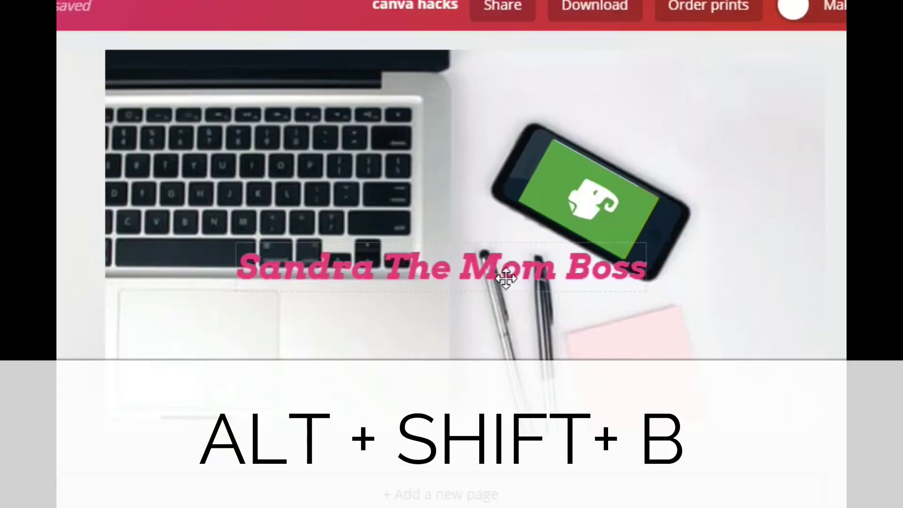
pyautogui.click(506, 278)
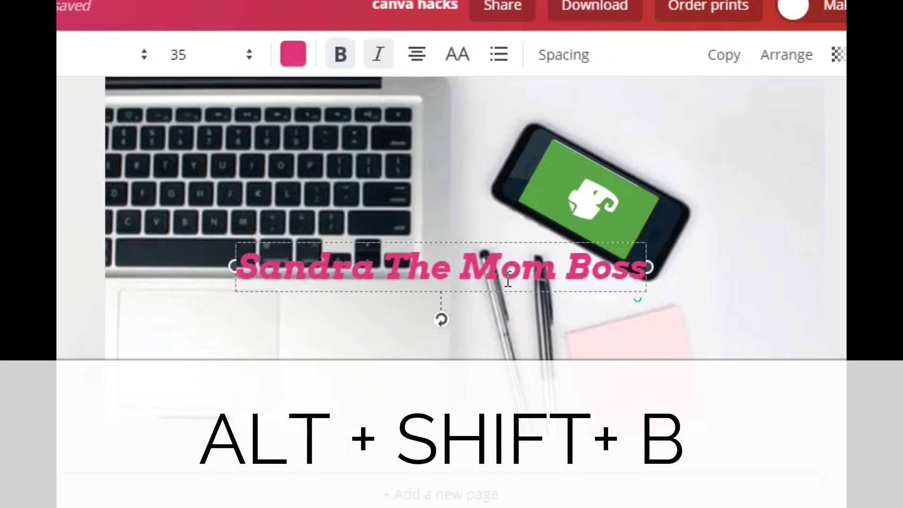
pyautogui.hotkey('alt', 'shift', 'b')
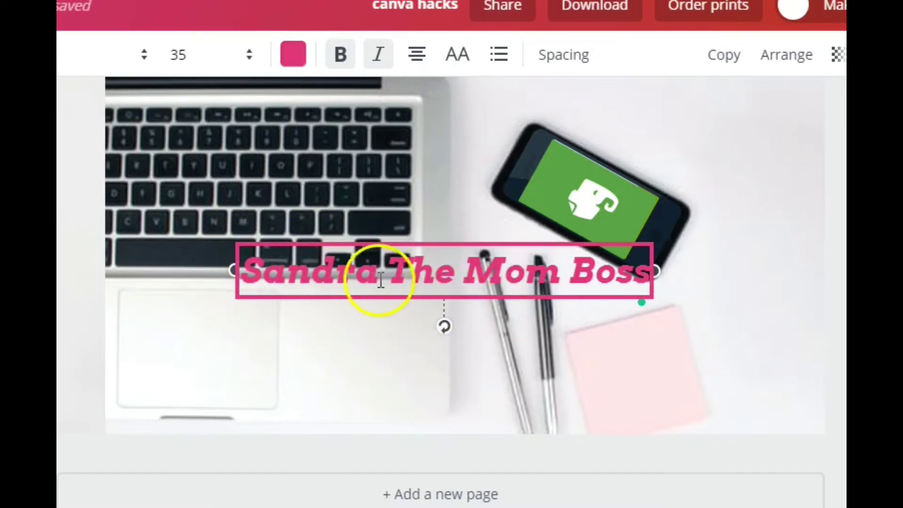
pyautogui.moveTo(470, 307); pyautogui.dragTo(480, 255)
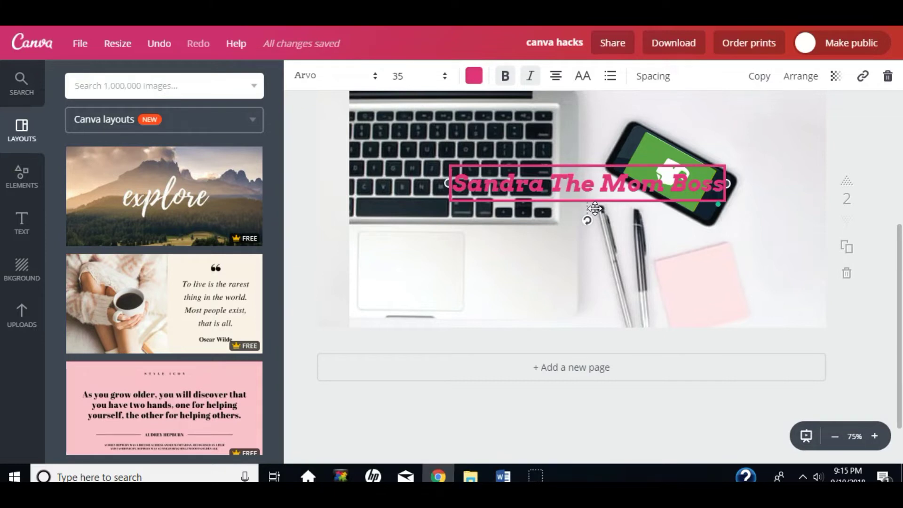
pyautogui.click(594, 207)
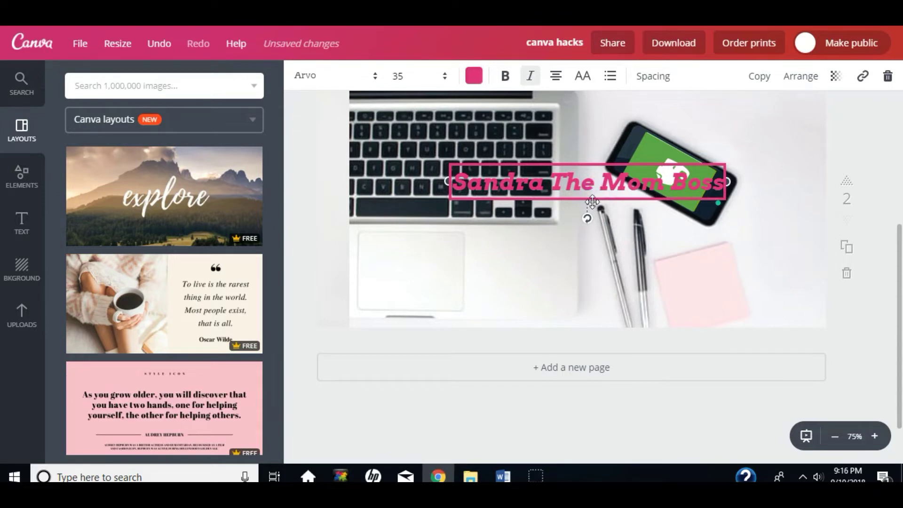
# - Reposition the bordered title along the centre line with drags and arrow nudges, ending over the phone
pyautogui.moveTo(591, 207); pyautogui.dragTo(597, 276)
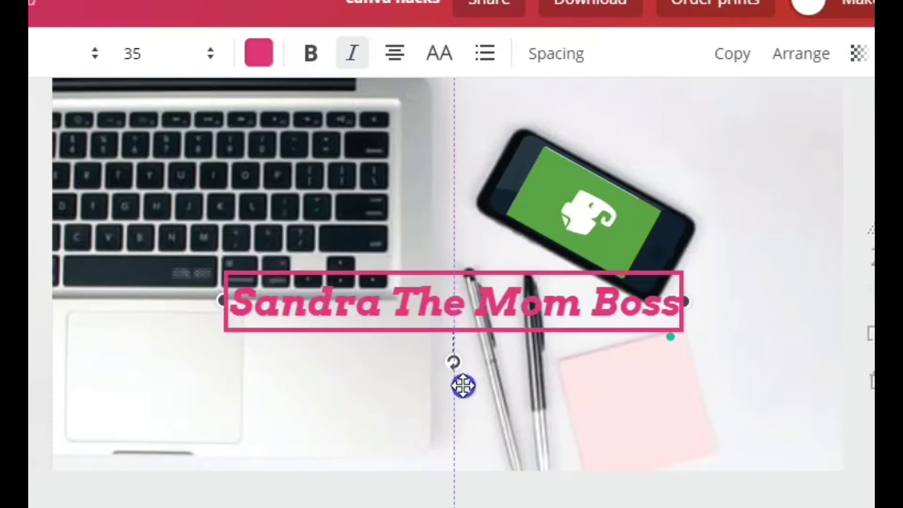
pyautogui.moveTo(463, 385)
pyautogui.mouseDown()
pyautogui.moveTo(462, 405)
pyautogui.moveTo(492, 402)
pyautogui.moveTo(403, 383)
pyautogui.moveTo(490, 380)
pyautogui.moveTo(480, 390)
pyautogui.mouseUp()
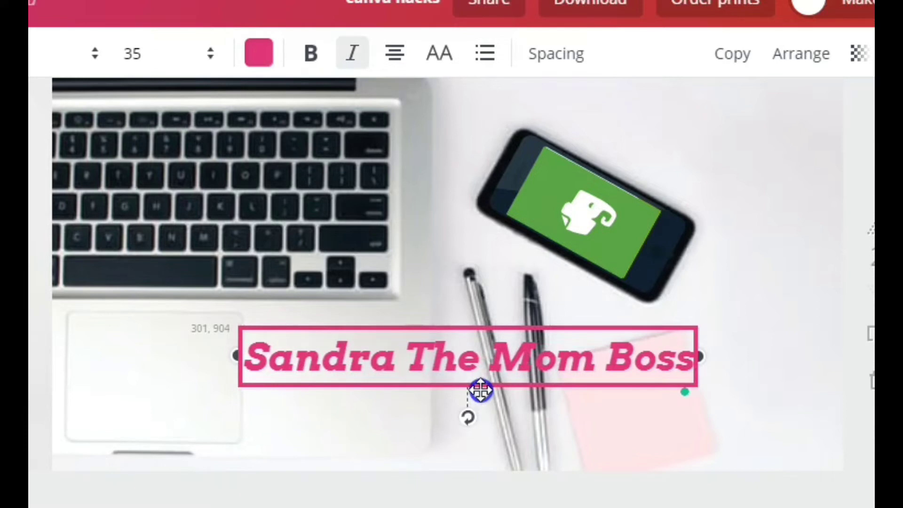
pyautogui.moveTo(480, 390); pyautogui.dragTo(481, 390)
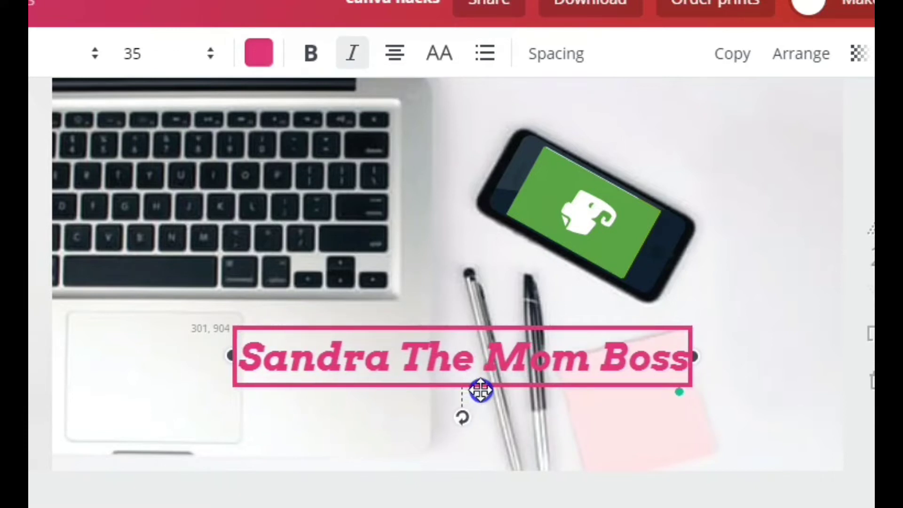
pyautogui.press('Left')
pyautogui.press('Left')
pyautogui.press('Left')
pyautogui.press('Left')
pyautogui.press('Left')
pyautogui.press('Left')
pyautogui.press('Left')
pyautogui.press('Left')
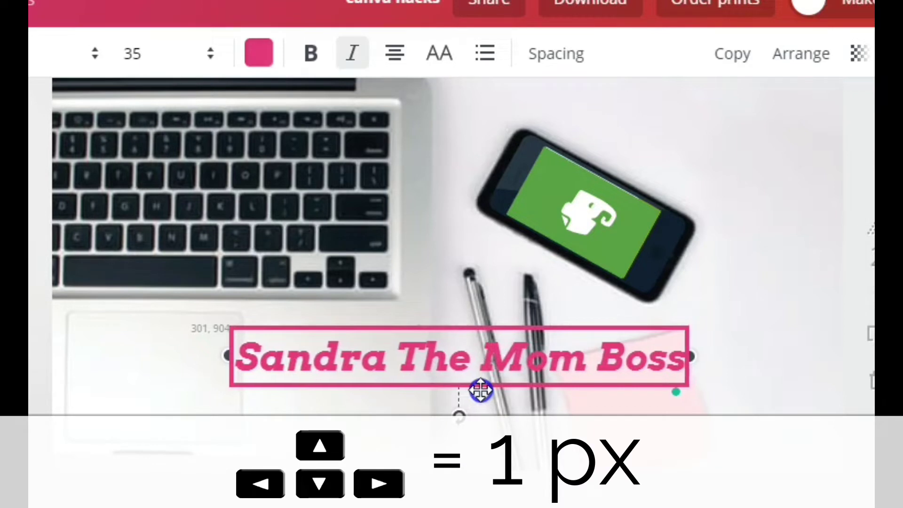
pyautogui.hotkey('shift', 'Right')
pyautogui.hotkey('shift', 'Right')
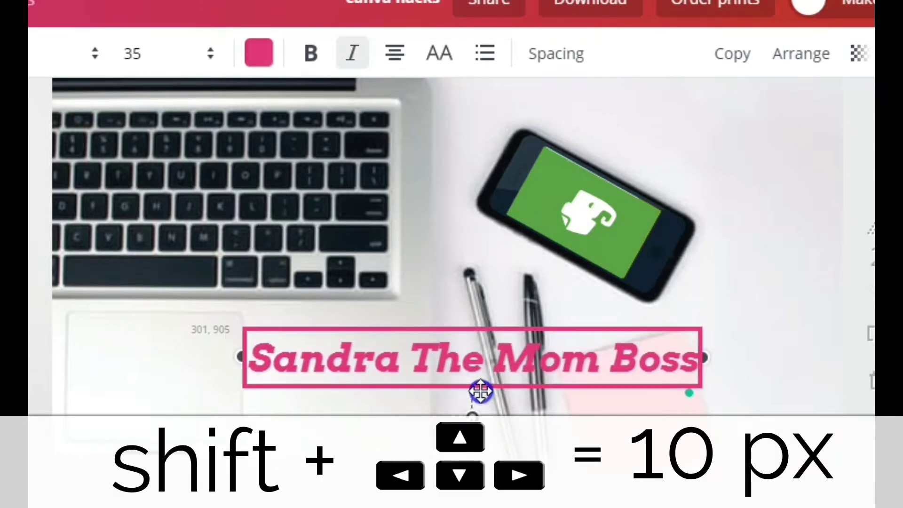
pyautogui.hotkey('shift', 'Left')
pyautogui.hotkey('shift', 'Left')
pyautogui.hotkey('shift', 'Left')
pyautogui.hotkey('shift', 'Left')
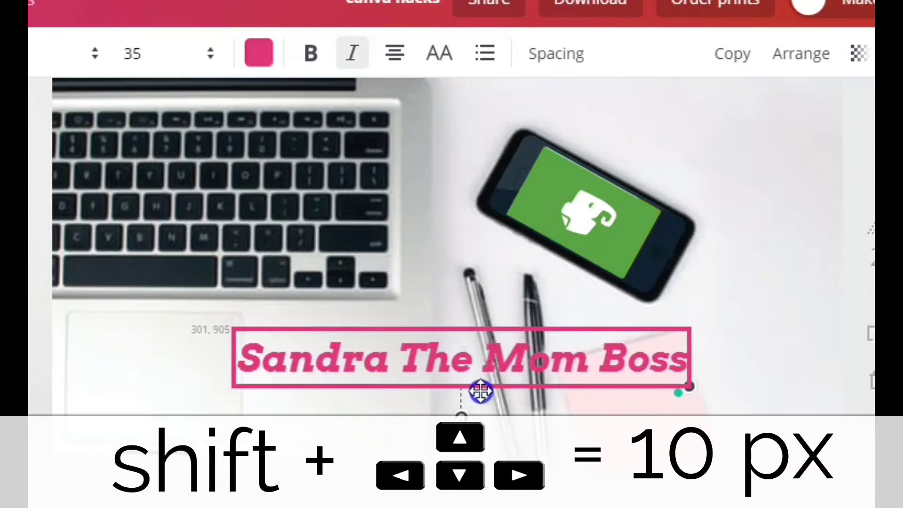
pyautogui.hotkey('shift', 'Left')
pyautogui.hotkey('shift', 'Left')
pyautogui.hotkey('shift', 'Left')
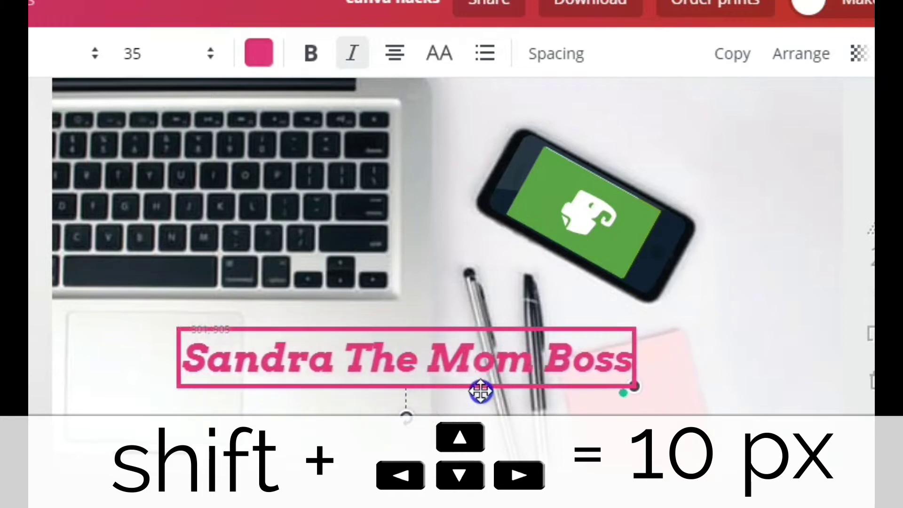
pyautogui.moveTo(482, 391); pyautogui.dragTo(484, 262)
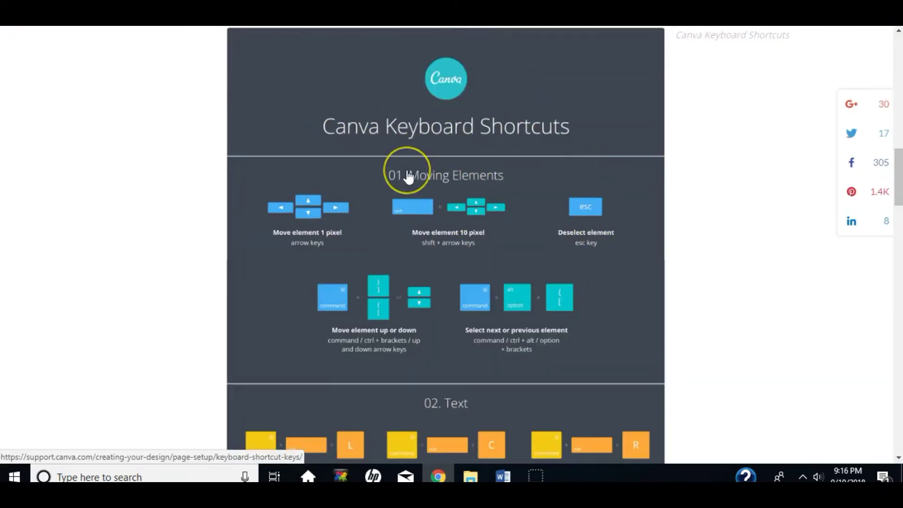
pyautogui.scroll(-3, 406, 156)
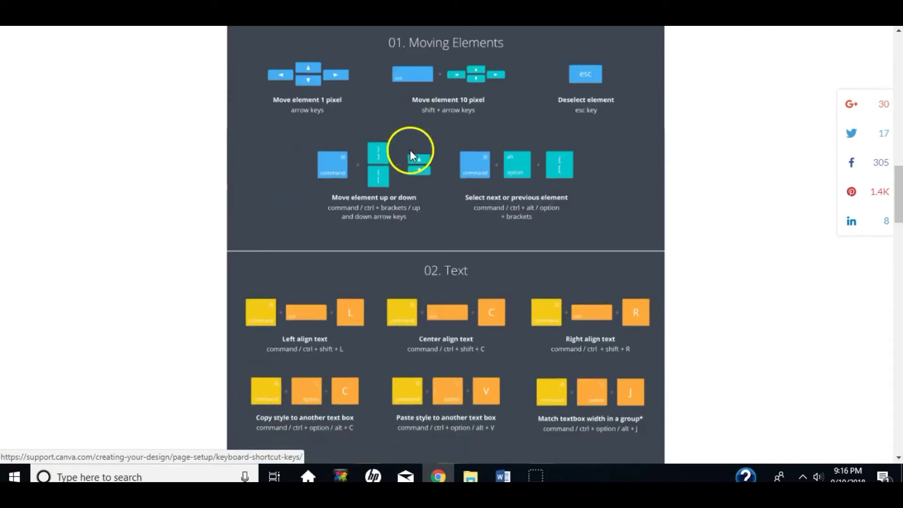
pyautogui.scroll(-3, 403, 231)
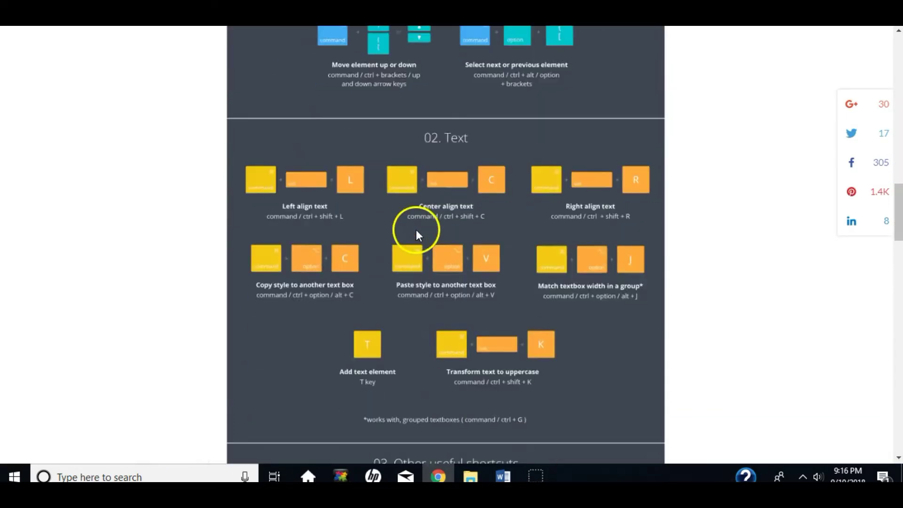
pyautogui.scroll(-10, 421, 285)
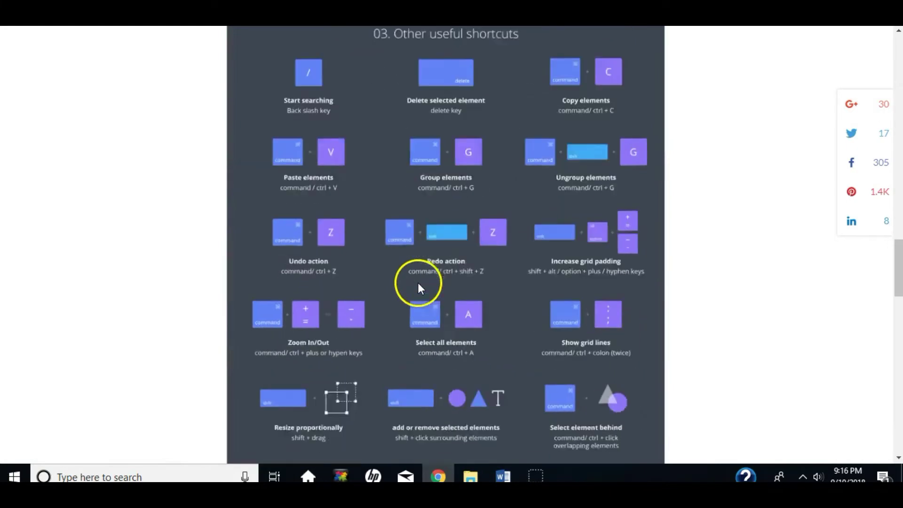
pyautogui.scroll(-3, 420, 284)
pyautogui.scroll(6, 419, 285)
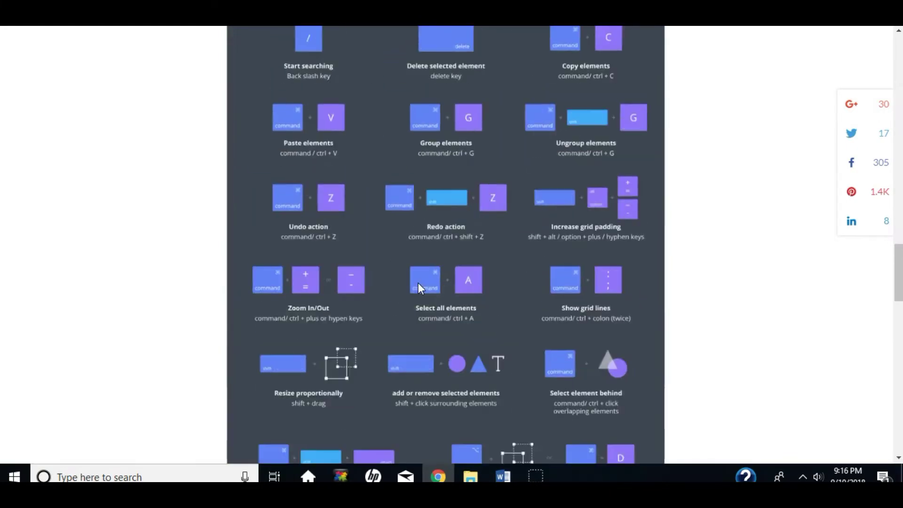
pyautogui.scroll(6, 417, 284)
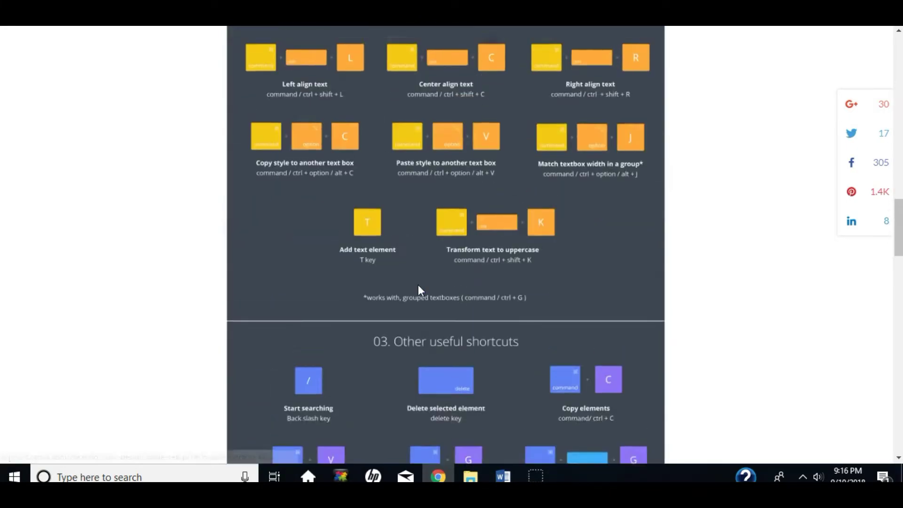
pyautogui.scroll(3, 418, 284)
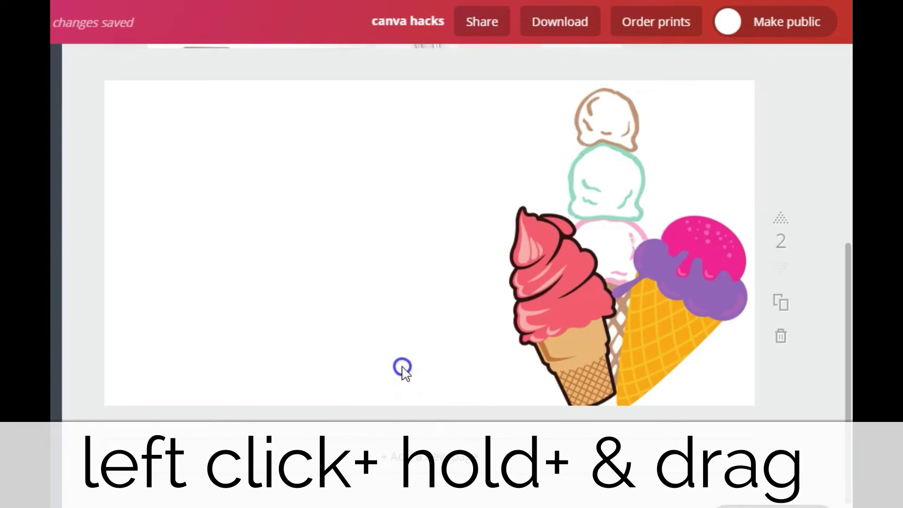
# - Box-select all the ice cream graphics and drag them toward the left of the banner
pyautogui.moveTo(403, 369); pyautogui.dragTo(711, 140)
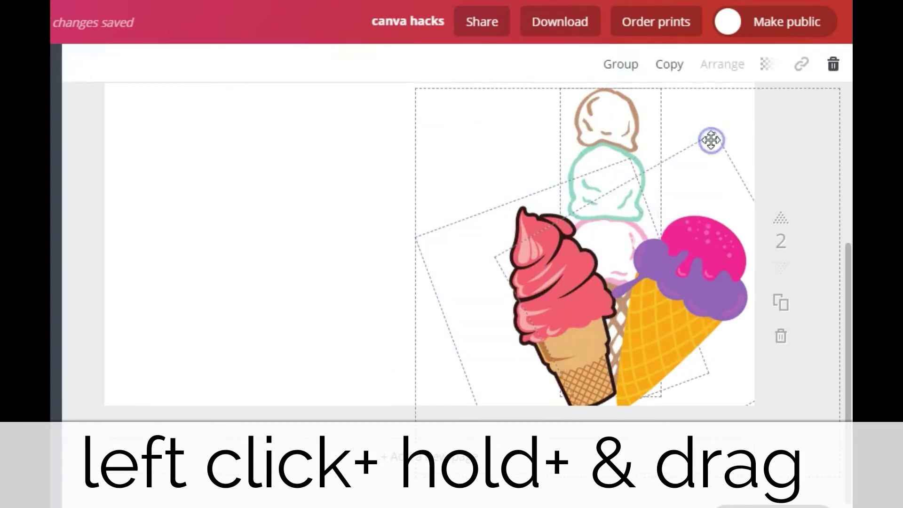
pyautogui.click(687, 149)
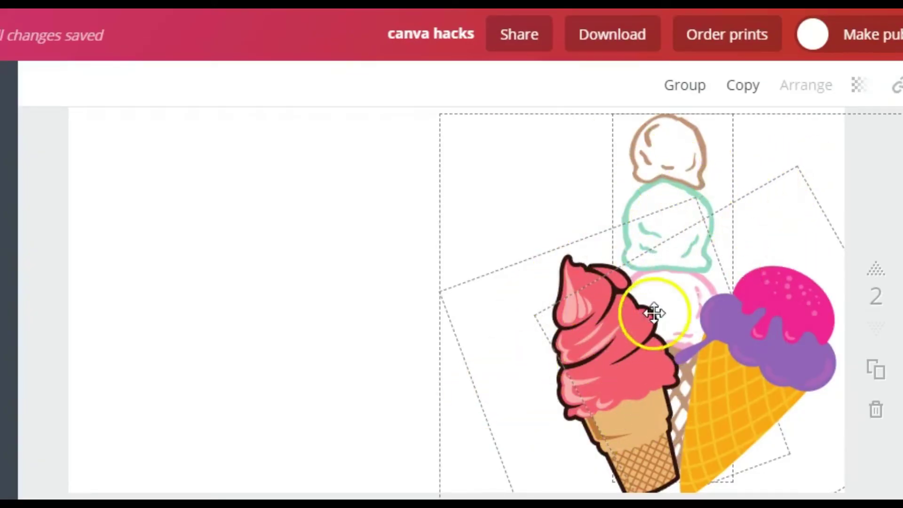
pyautogui.moveTo(607, 335); pyautogui.dragTo(183, 339)
pyautogui.click(891, 178)
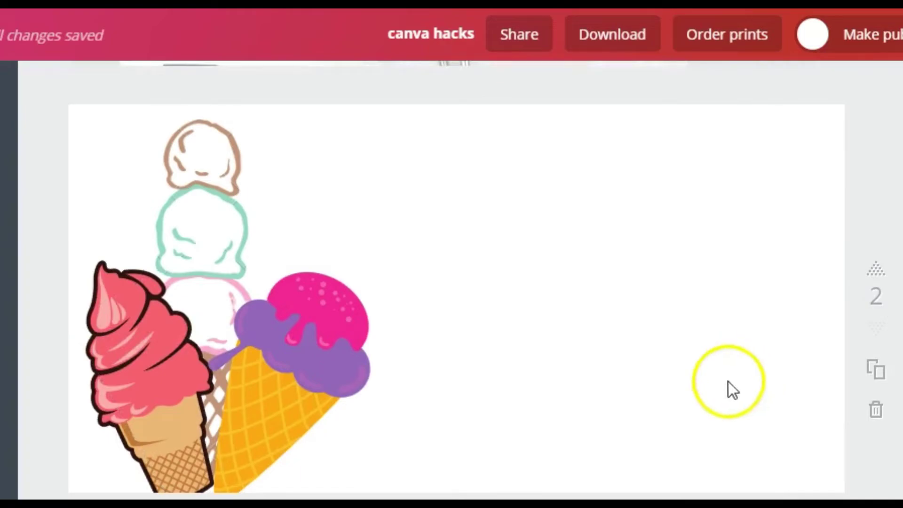
# - Adjust the purple cone, then reselect all the ice creams and shift the group further left
pyautogui.moveTo(399, 335)
pyautogui.mouseDown()
pyautogui.moveTo(389, 338)
pyautogui.moveTo(464, 330)
pyautogui.moveTo(406, 330)
pyautogui.mouseUp()
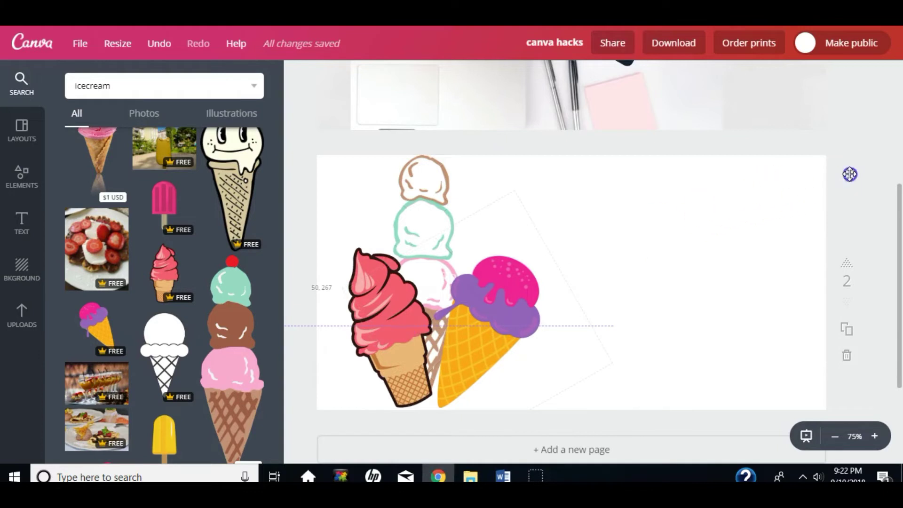
pyautogui.click(793, 252)
pyautogui.moveTo(722, 278); pyautogui.dragTo(363, 213)
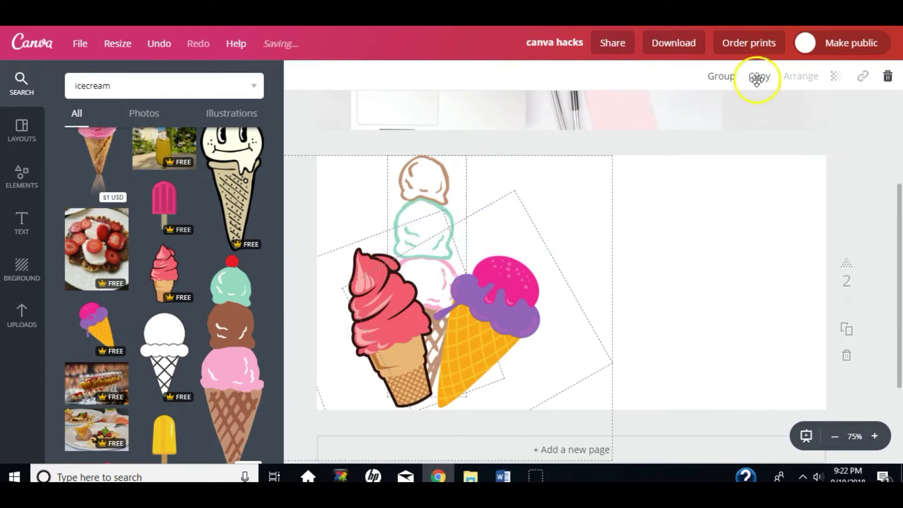
pyautogui.click(722, 76)
pyautogui.moveTo(550, 294); pyautogui.dragTo(536, 285)
pyautogui.moveTo(618, 284); pyautogui.dragTo(431, 310)
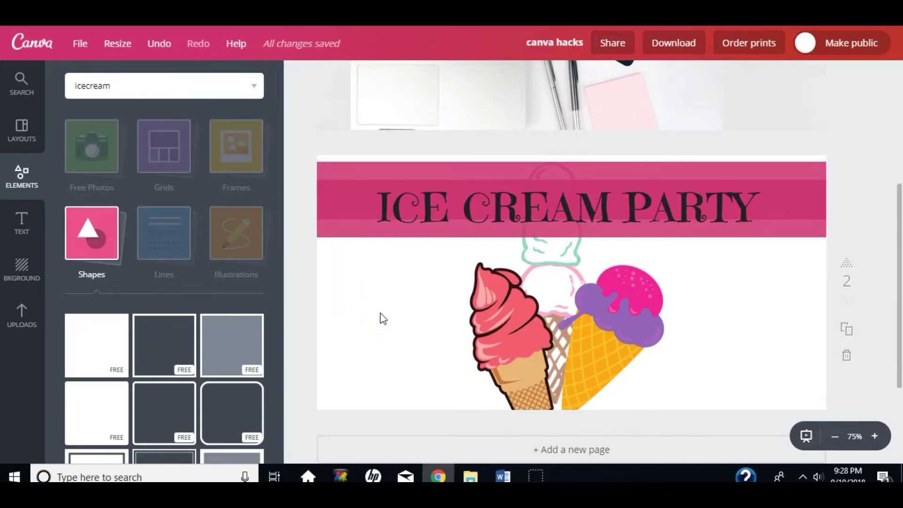
# - Change the purple cone's layer order relative to the faint three-scoop cone
pyautogui.scroll(-3, 382, 319)
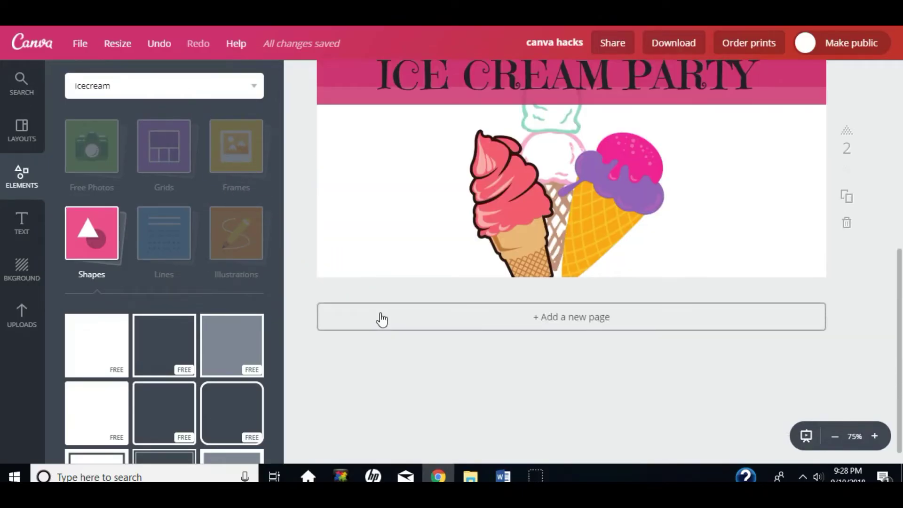
pyautogui.scroll(2, 382, 318)
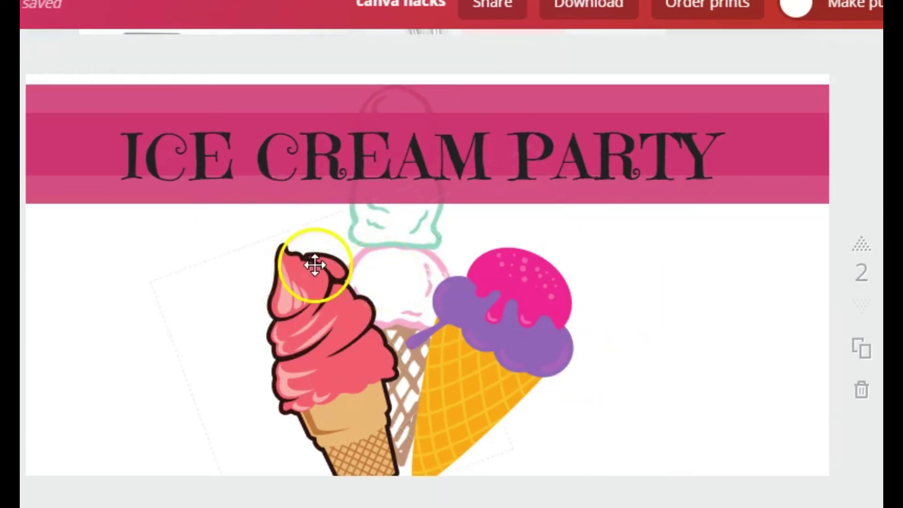
pyautogui.click(320, 351)
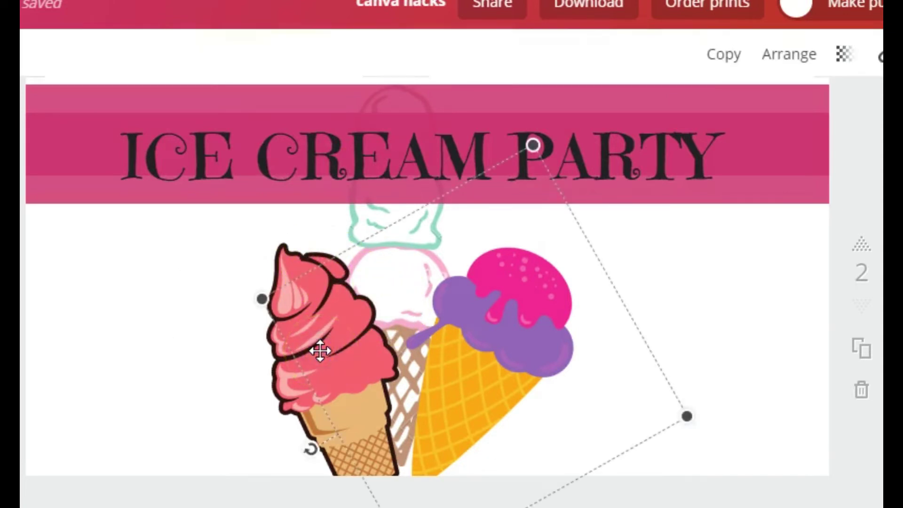
pyautogui.click(306, 372)
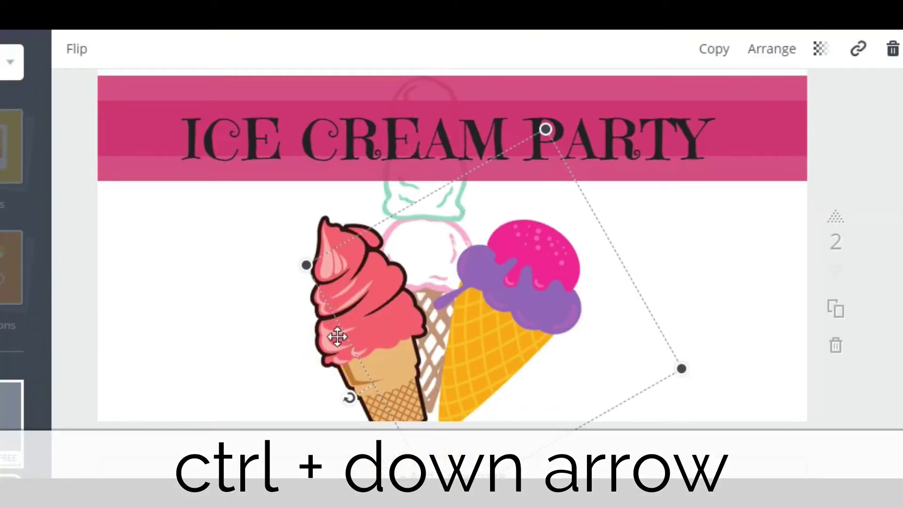
pyautogui.hotkey('ctrl', 'Up')
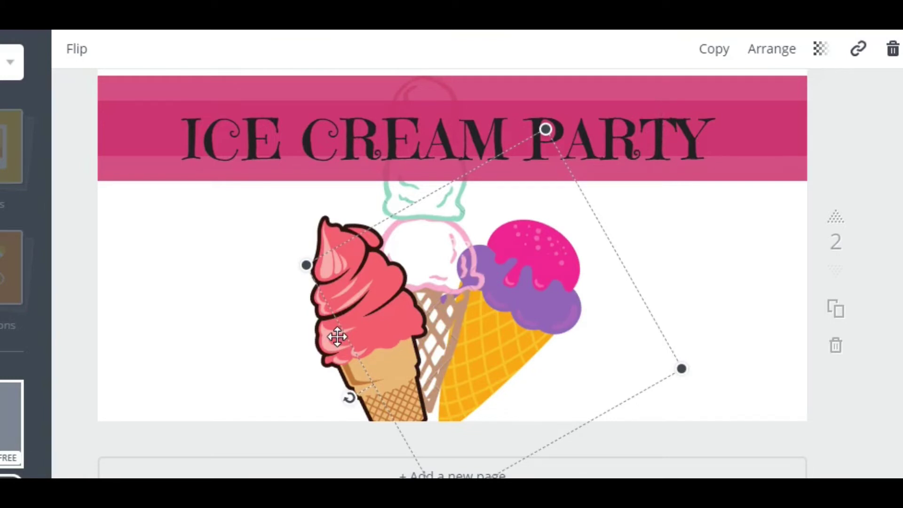
pyautogui.click(173, 344)
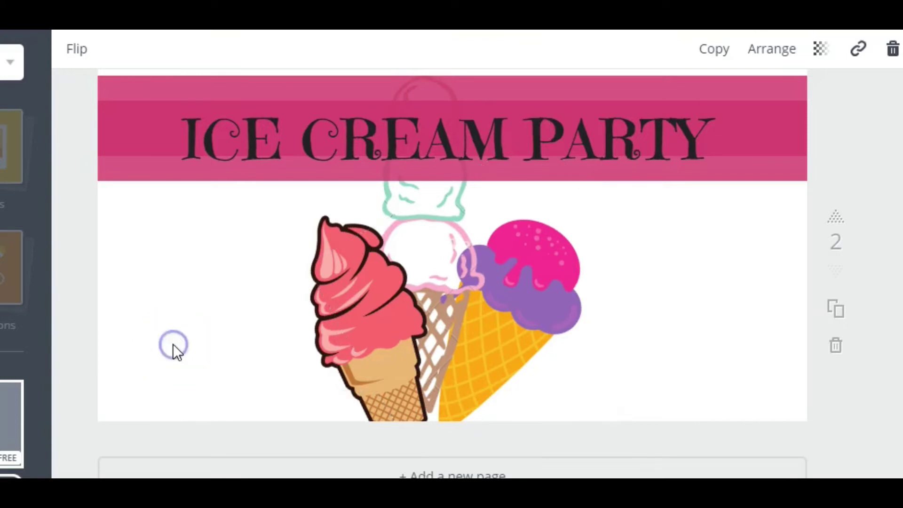
# - Recolour the three-scoop cone's brown parts orange and light pink parts dark pink, then send it back a layer
pyautogui.moveTo(465, 238); pyautogui.dragTo(471, 217)
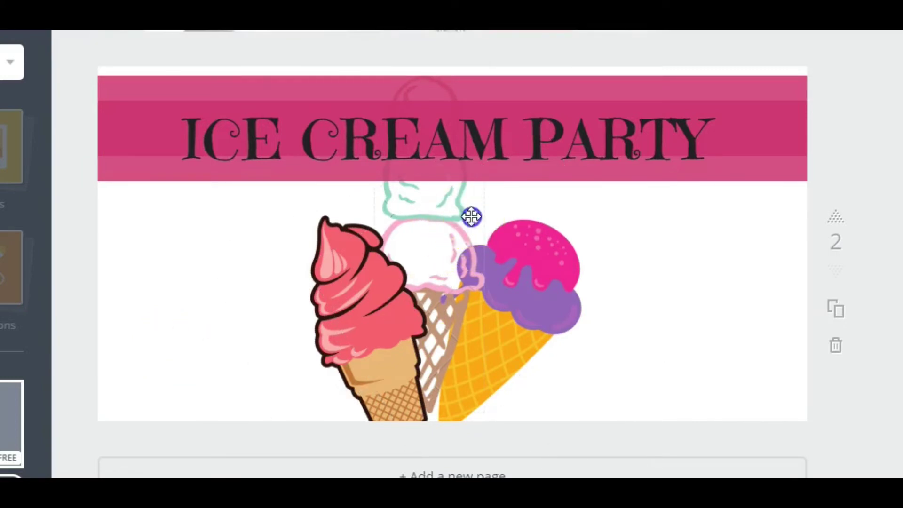
pyautogui.click(543, 281)
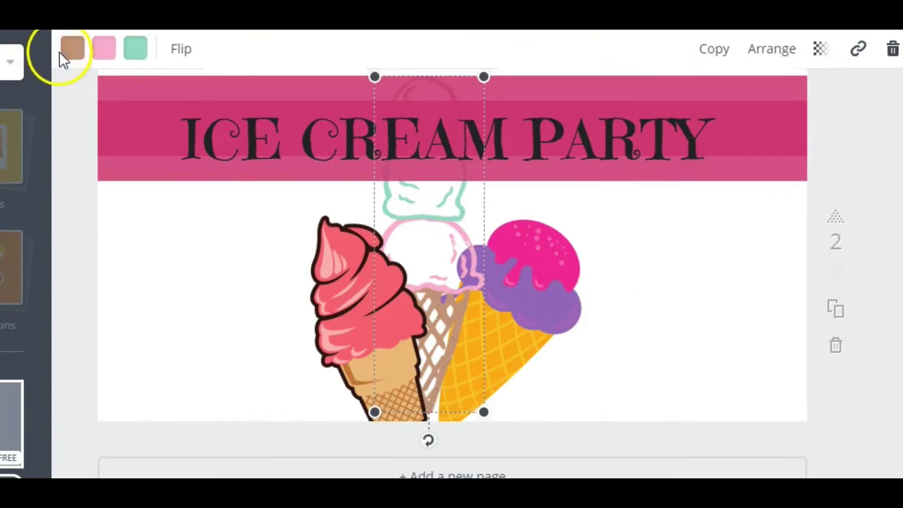
pyautogui.click(101, 65)
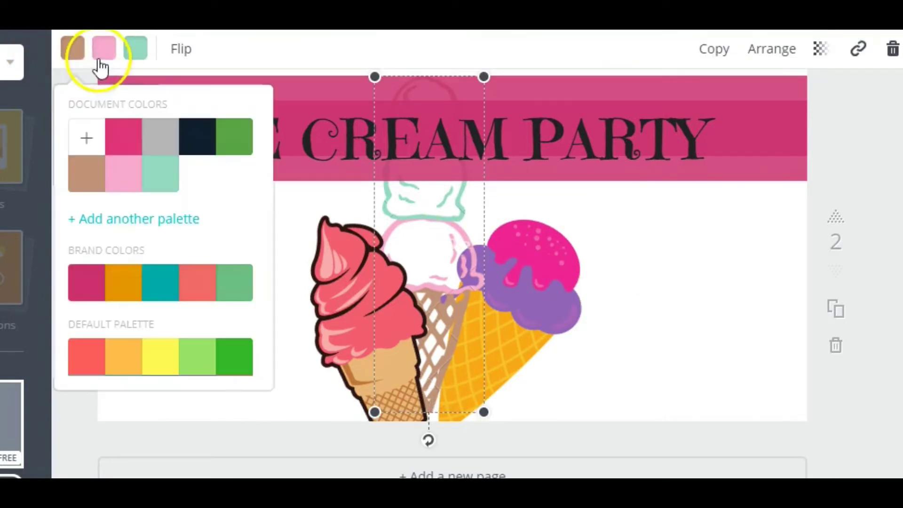
pyautogui.click(117, 291)
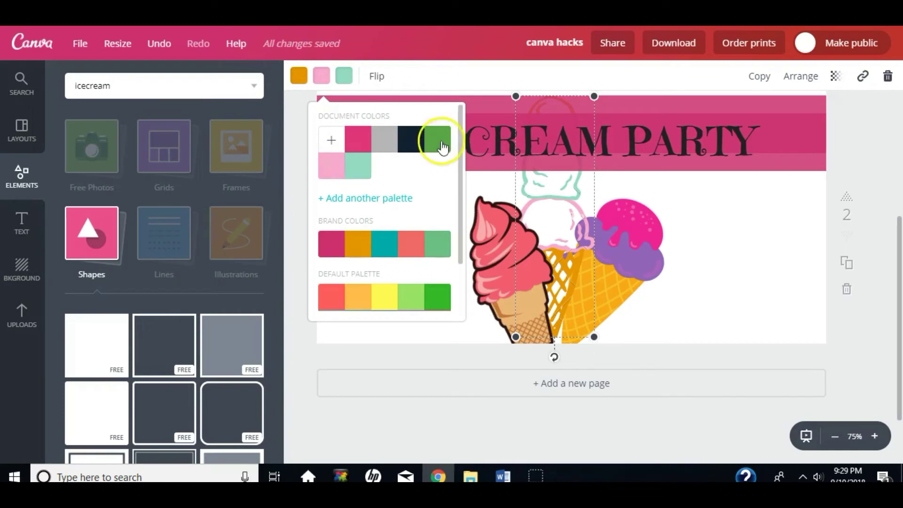
pyautogui.click(331, 244)
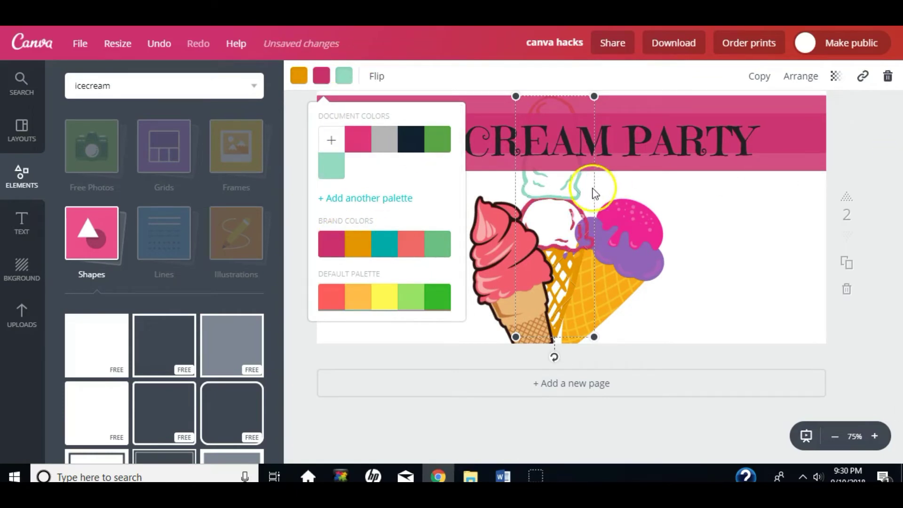
pyautogui.click(569, 217)
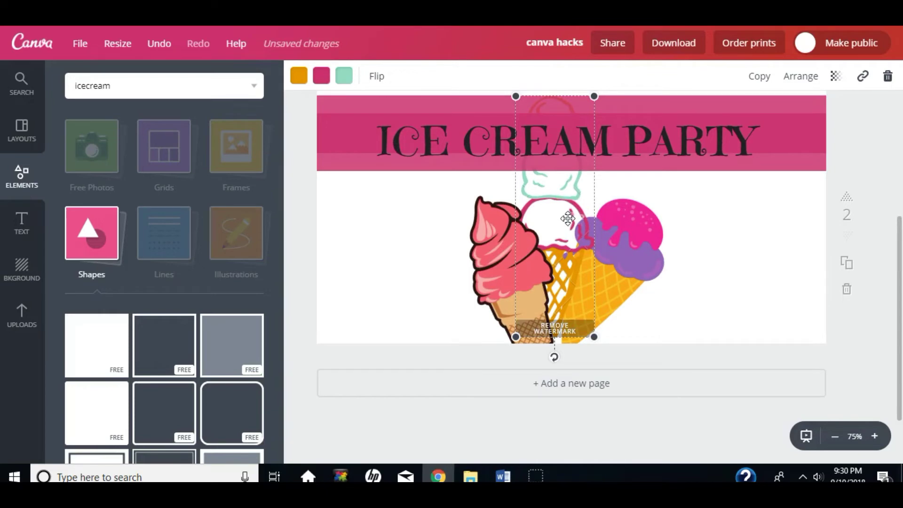
pyautogui.hotkey('ctrl', 'Down')
pyautogui.hotkey('ctrl', 'Down')
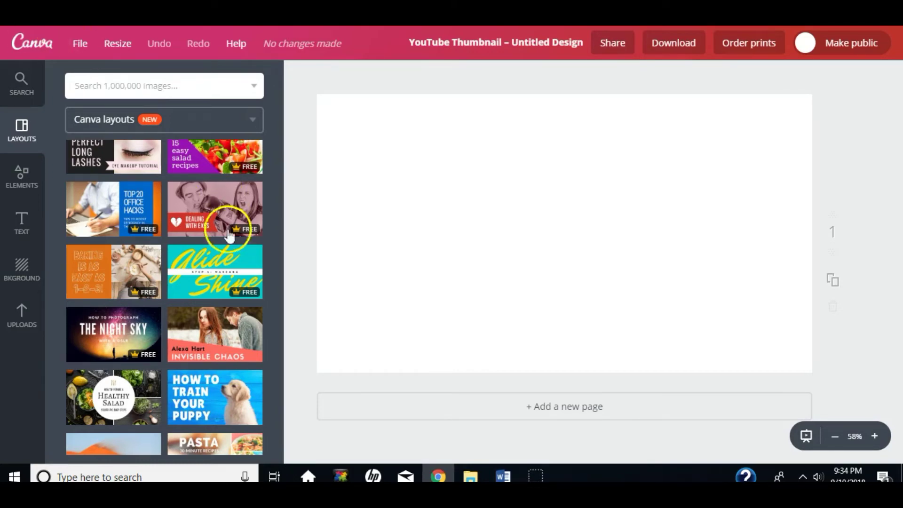
# - Browse the YouTube Thumbnail layouts and apply the Everyday Makeup Tutorial layout
pyautogui.scroll(-4, 212, 258)
pyautogui.scroll(-4, 209, 263)
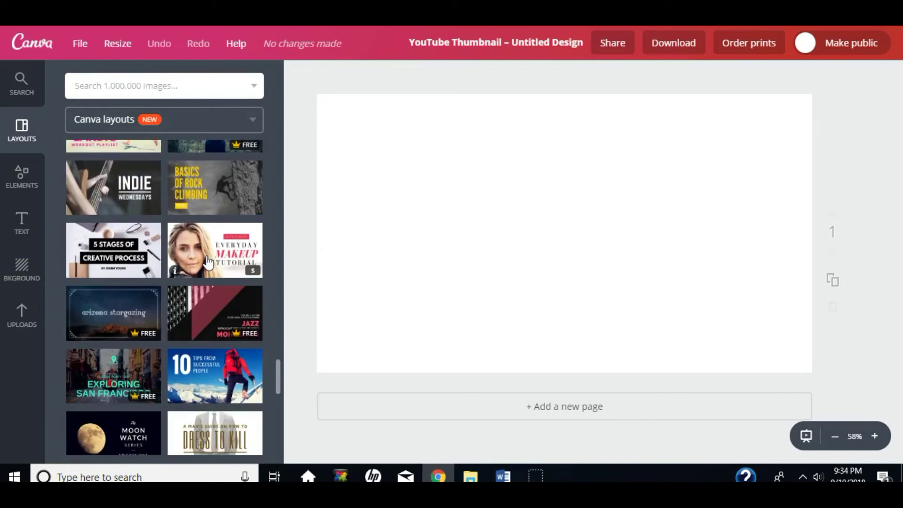
pyautogui.click(199, 265)
pyautogui.scroll(1, 248, 259)
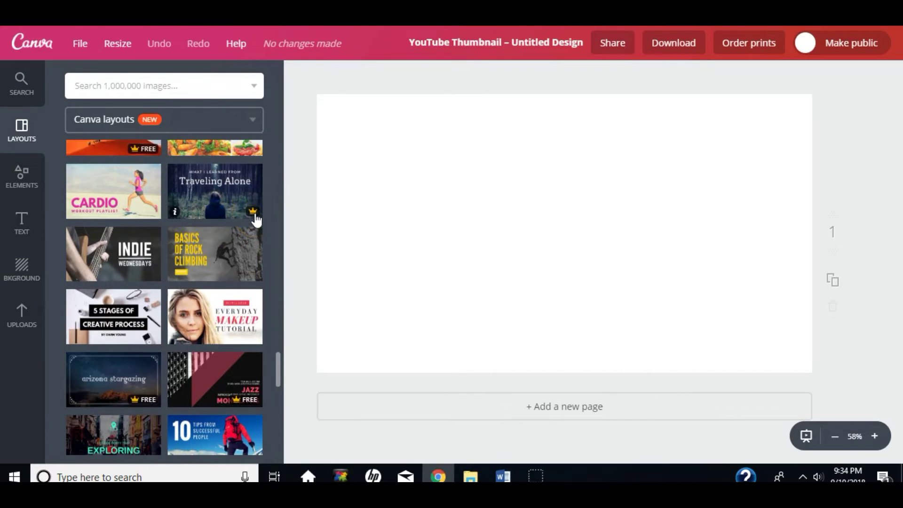
pyautogui.click(228, 201)
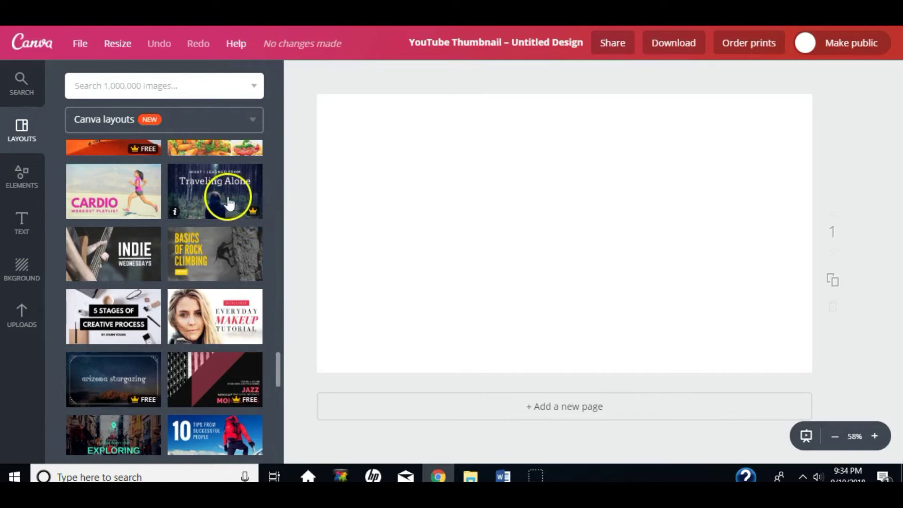
pyautogui.click(226, 323)
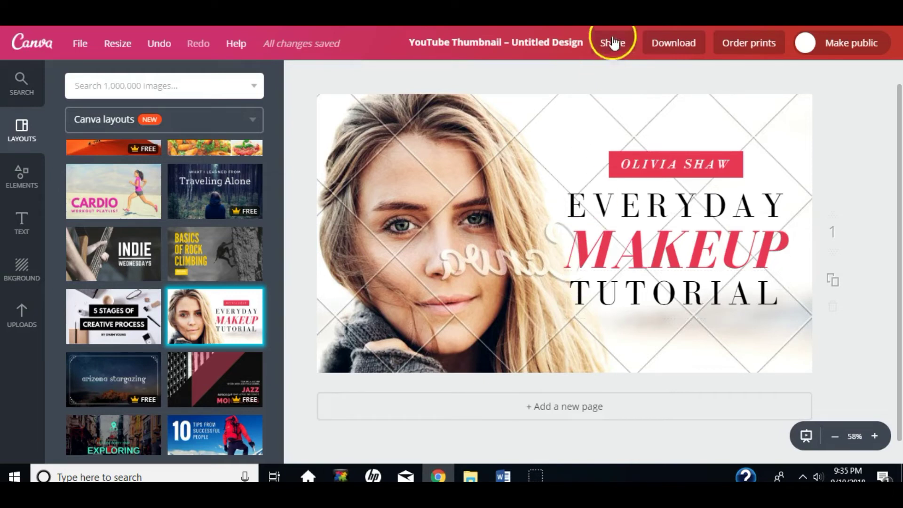
# - Attempt a PNG download of the thumbnail and close the premium-photo purchase prompt unpaid
pyautogui.click(668, 49)
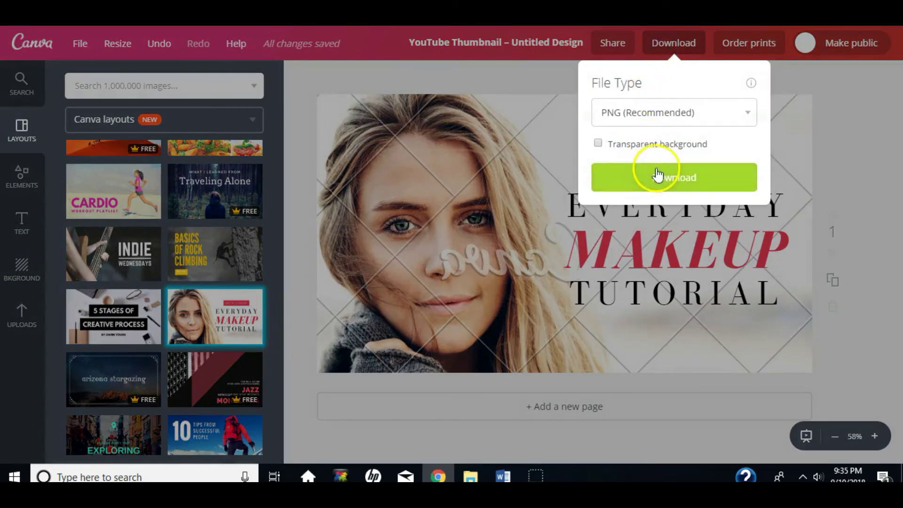
pyautogui.click(658, 175)
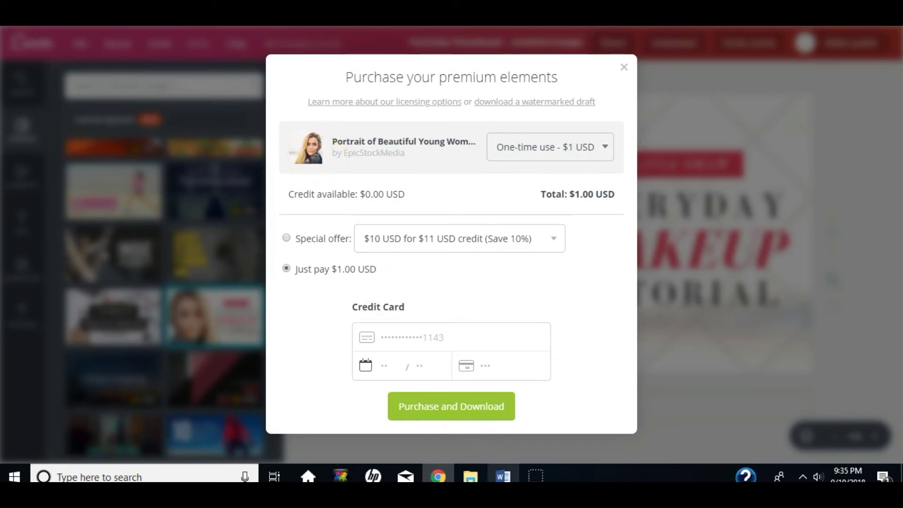
pyautogui.click(452, 416)
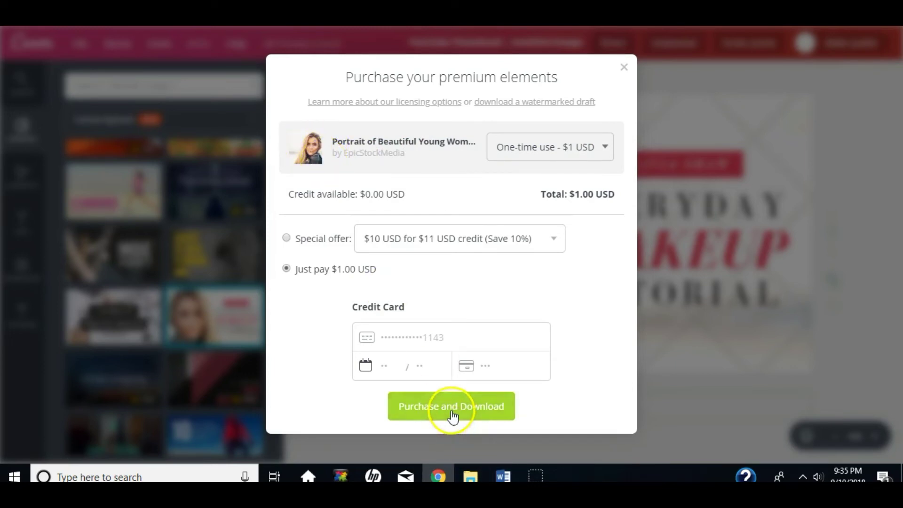
pyautogui.click(624, 70)
pyautogui.click(416, 208)
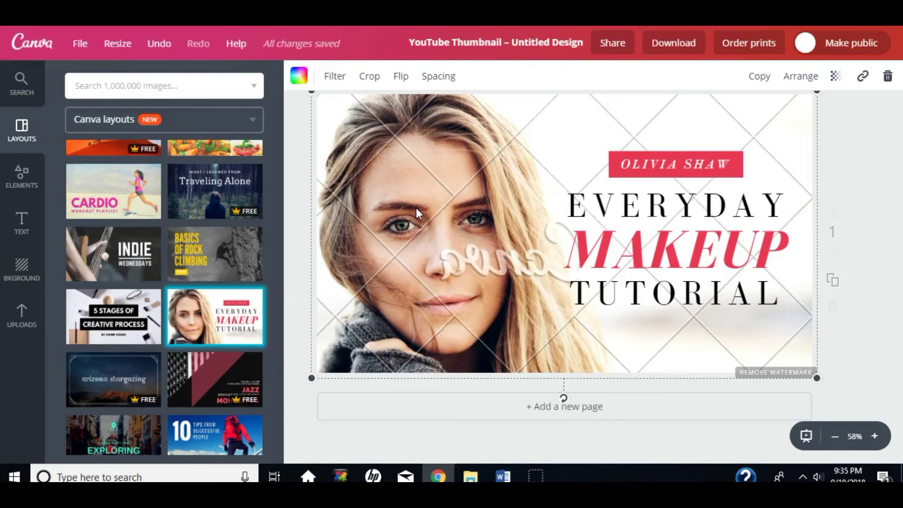
# - Replace the portrait background with the pink office photo from Uploads
pyautogui.press('Delete')
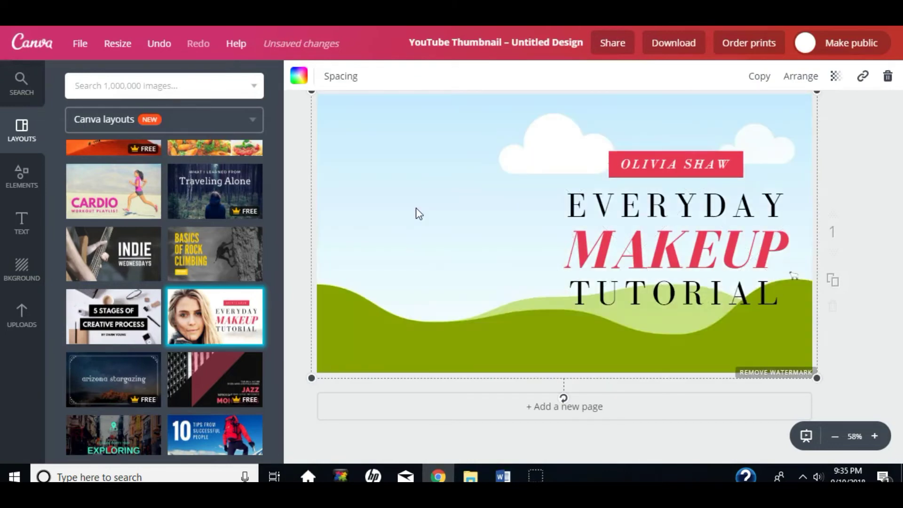
pyautogui.click(24, 313)
pyautogui.moveTo(97, 356); pyautogui.dragTo(483, 244)
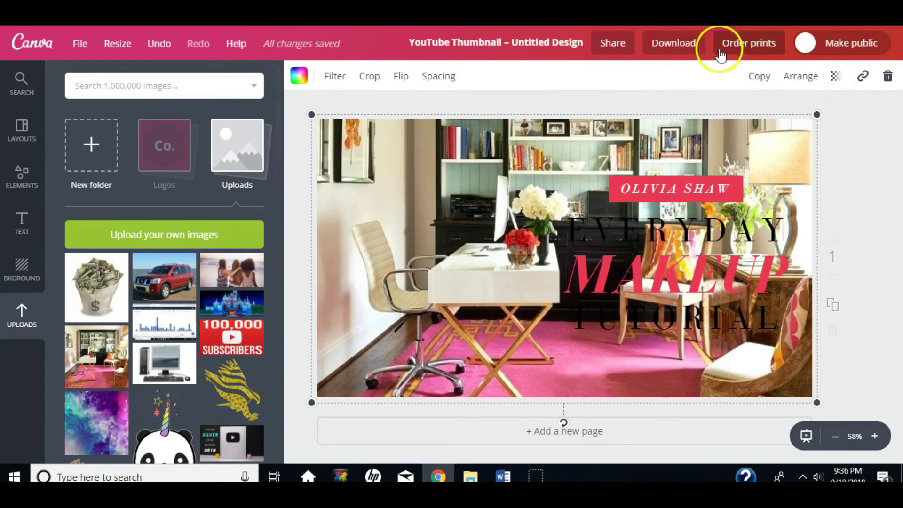
# - Download the design as a PNG and close the download confirmation
pyautogui.click(691, 53)
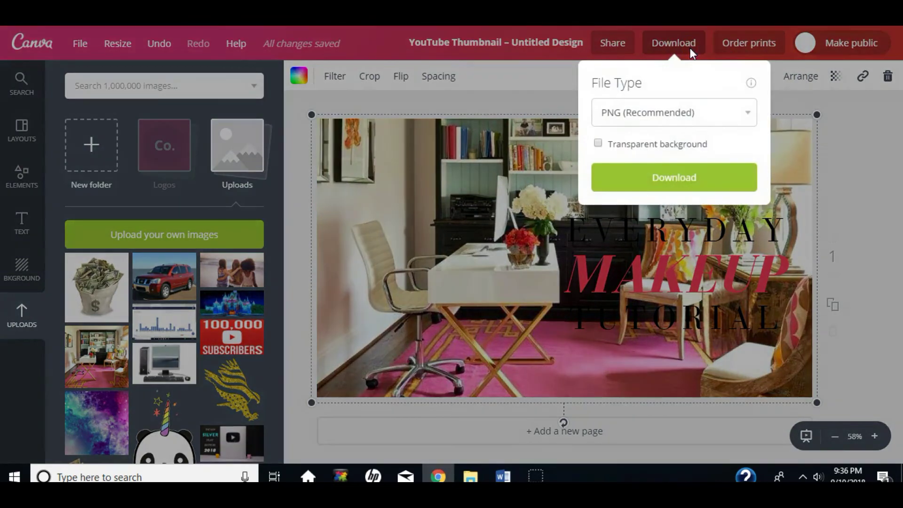
pyautogui.click(677, 184)
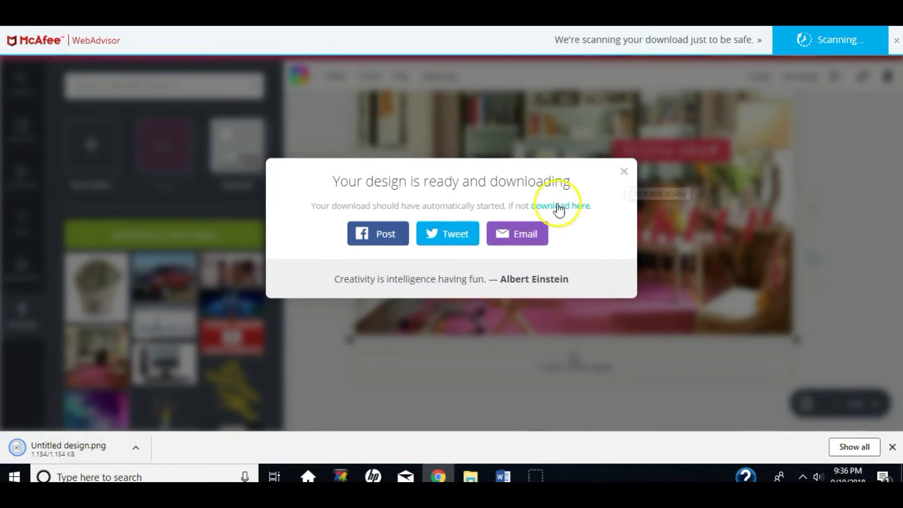
pyautogui.click(21, 185)
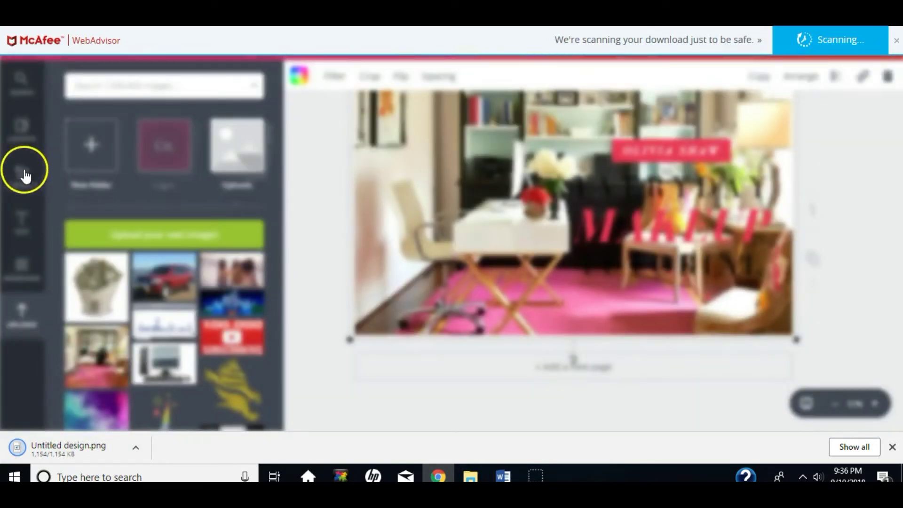
pyautogui.click(30, 138)
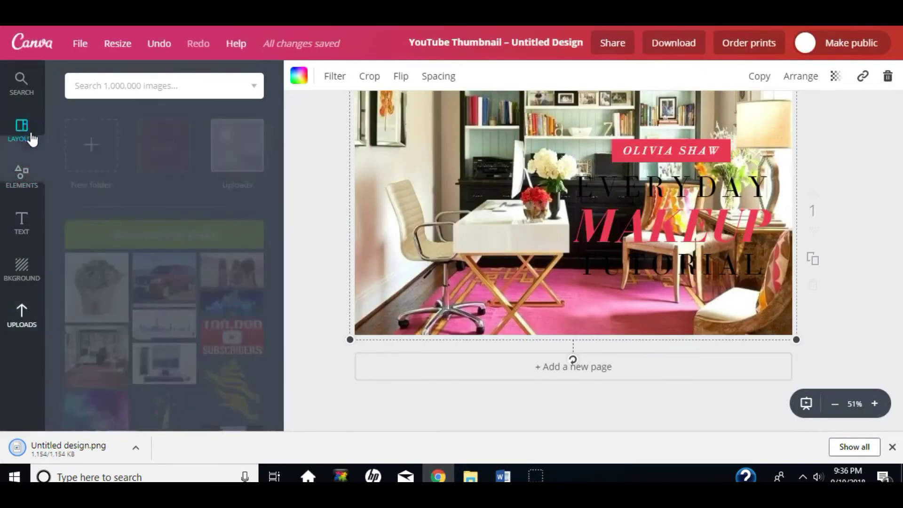
# - Scroll the Canva layouts list back to the top, then bring up the element categories
pyautogui.scroll(5, 196, 232)
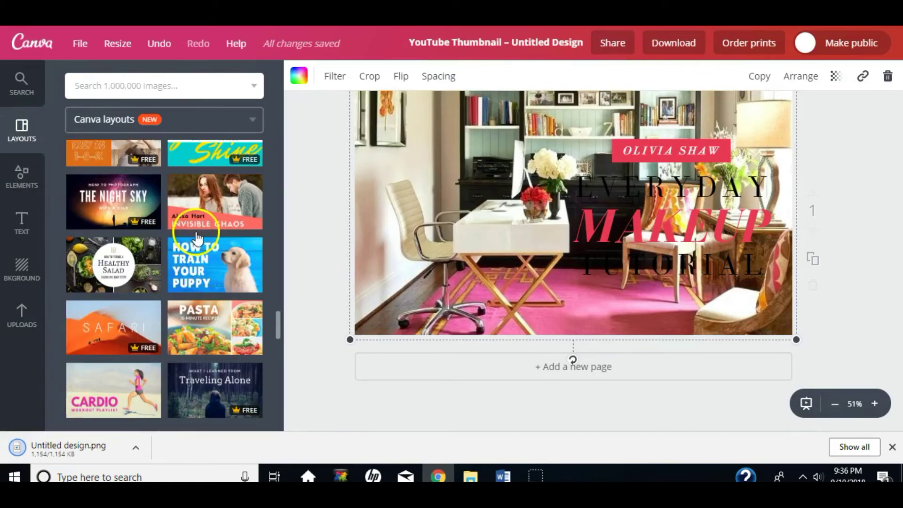
pyautogui.scroll(5, 196, 231)
pyautogui.scroll(5, 196, 231)
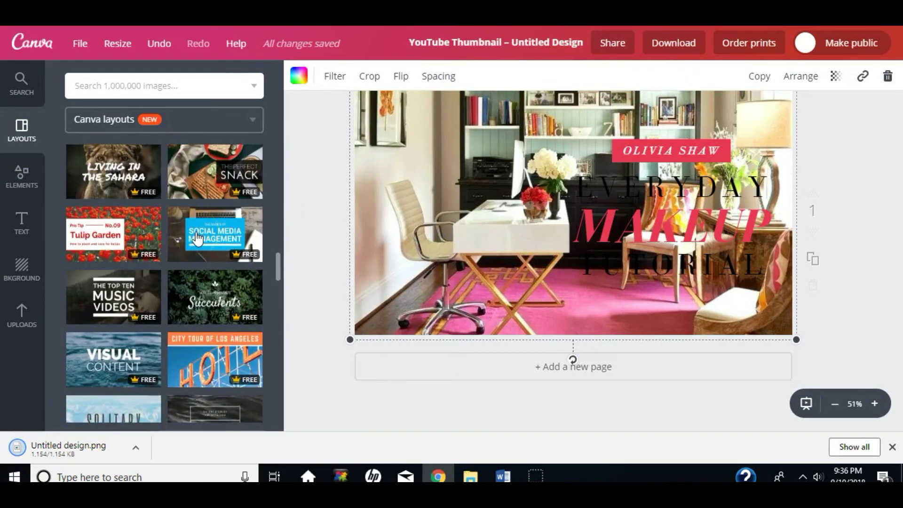
pyautogui.scroll(3, 197, 235)
pyautogui.scroll(10, 198, 239)
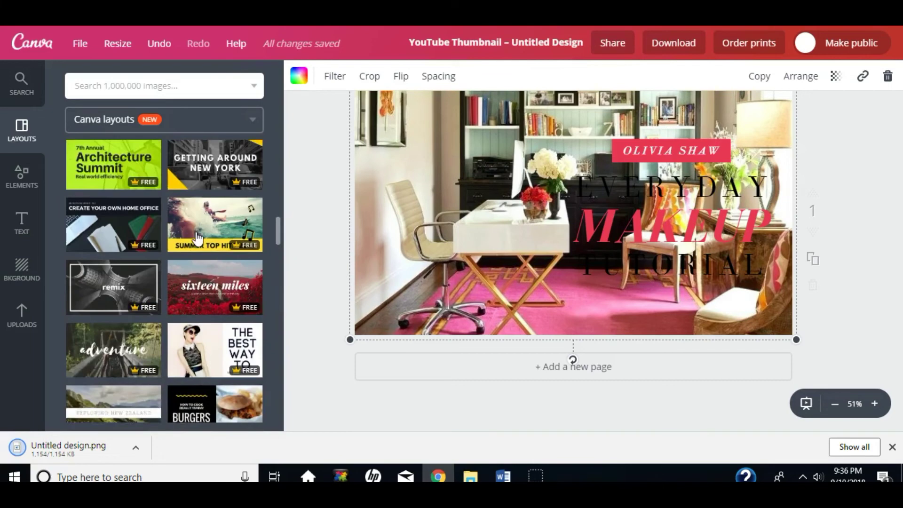
pyautogui.scroll(5, 198, 239)
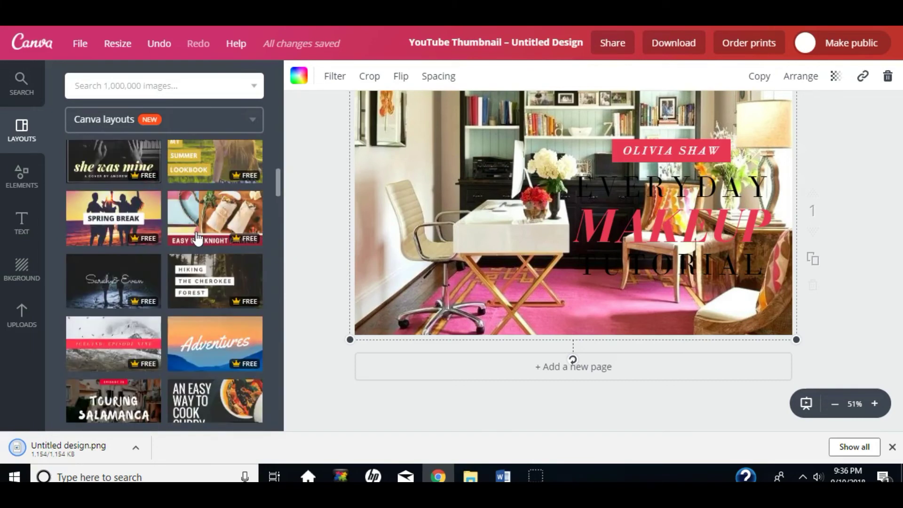
pyautogui.scroll(5, 197, 239)
pyautogui.scroll(3, 197, 239)
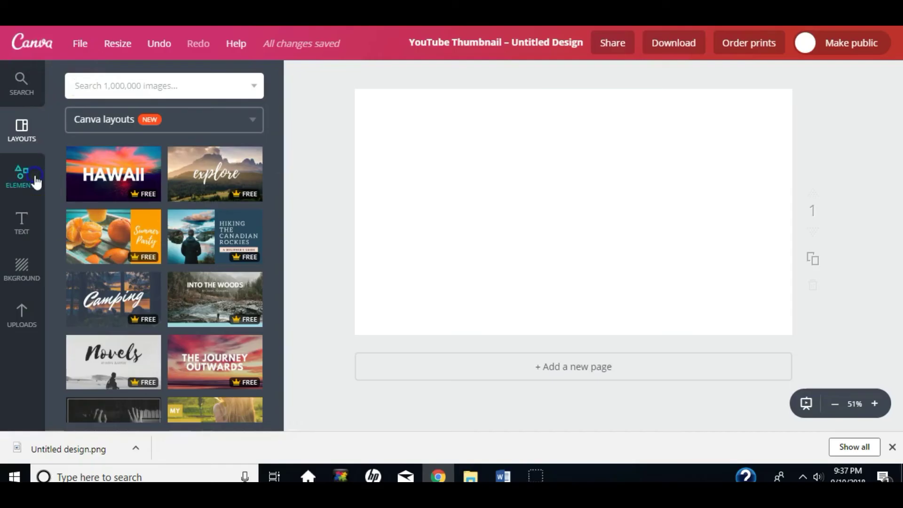
pyautogui.click(35, 180)
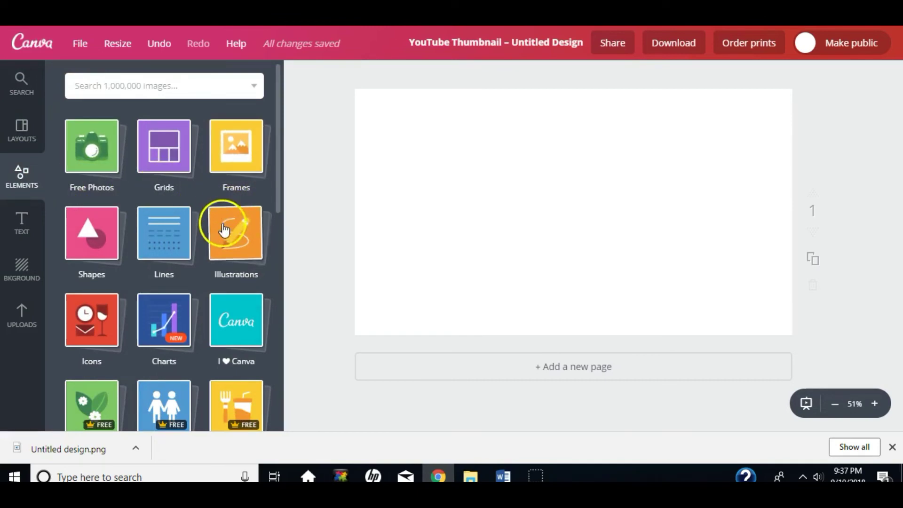
# - Scroll the element category tiles down past Seasonal, Travel and Fashion to Wedding
pyautogui.scroll(-10, 221, 233)
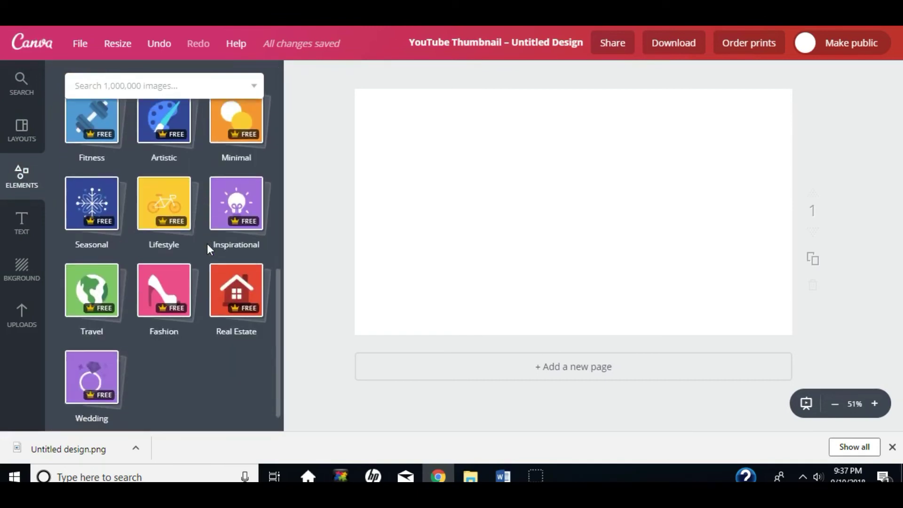
pyautogui.scroll(-1, 208, 249)
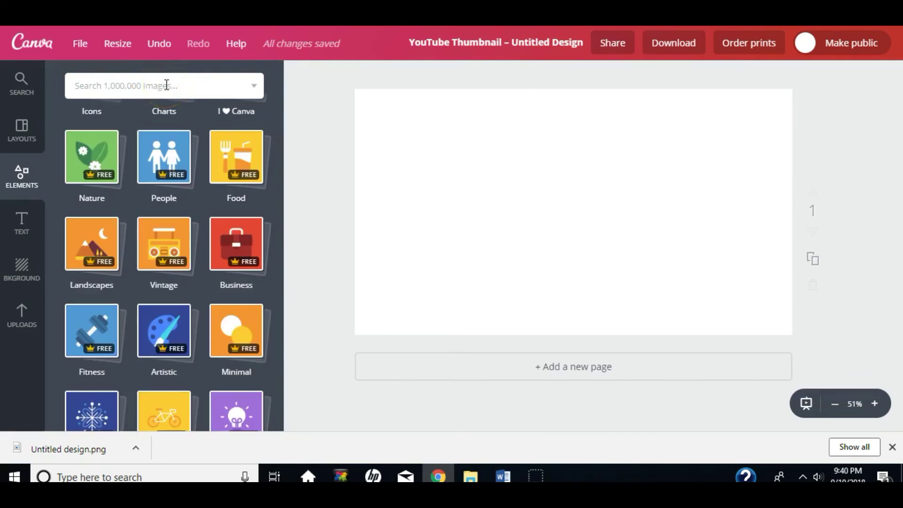
# - Search the library for 'gradient' and scroll through the gradient background results
pyautogui.click(167, 86)
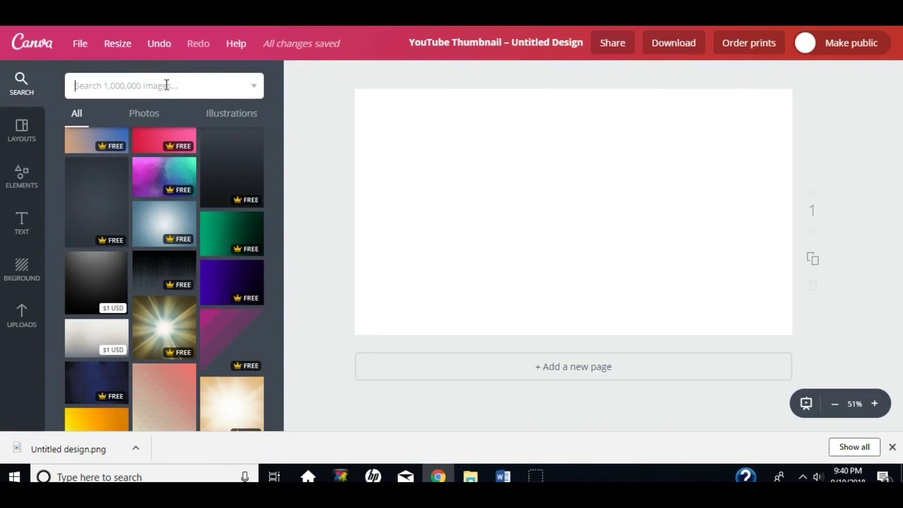
pyautogui.write('gr')
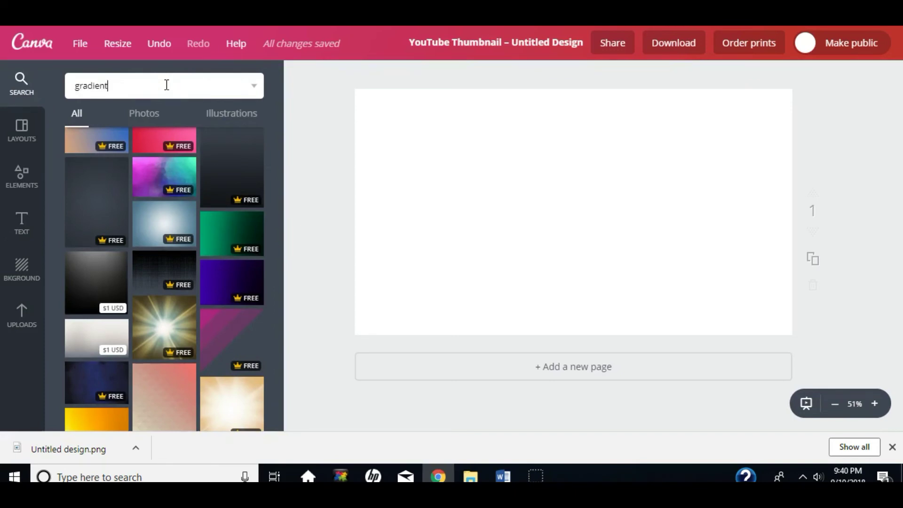
pyautogui.write('adient')
pyautogui.press('Return')
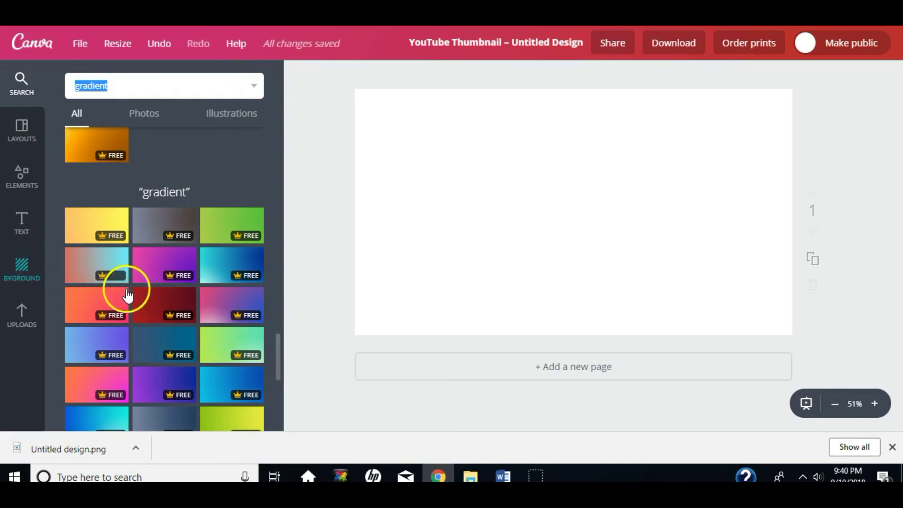
pyautogui.scroll(-10, 128, 295)
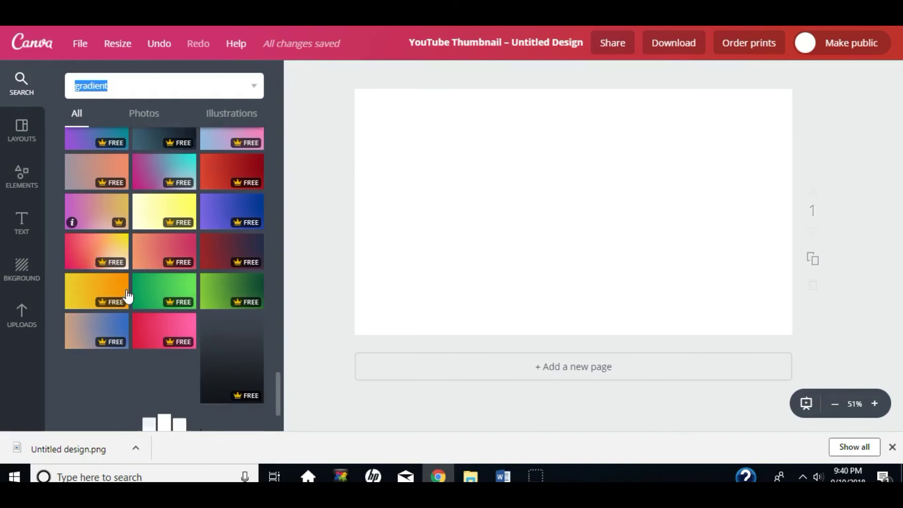
pyautogui.scroll(-2, 128, 295)
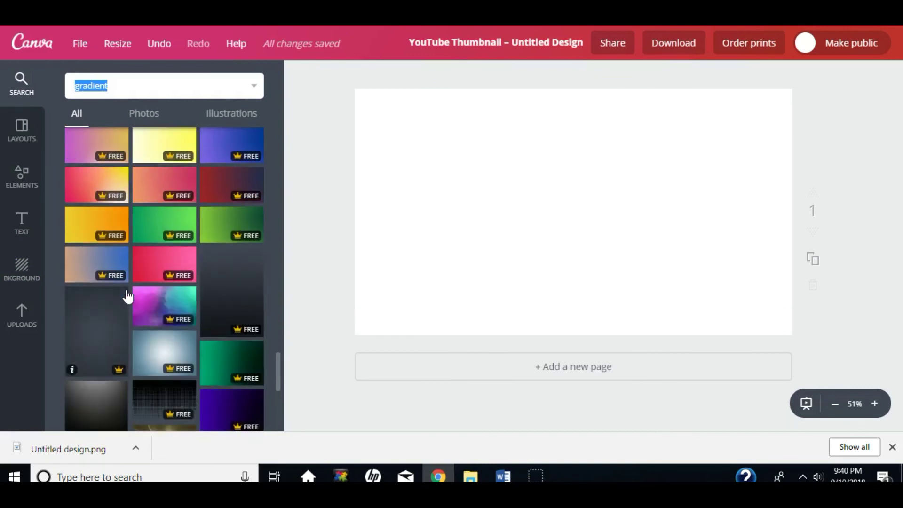
pyautogui.scroll(-3, 127, 295)
pyautogui.click(97, 80)
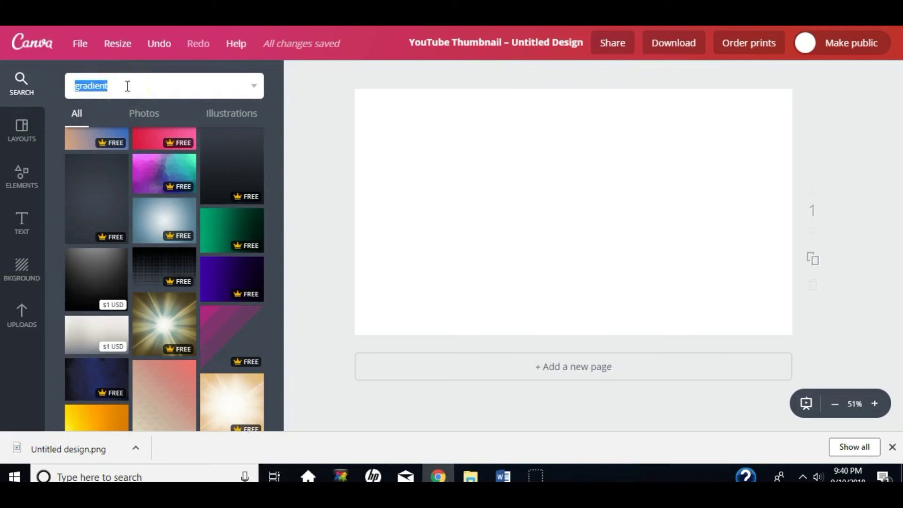
# - Run a library search for 'photo holder' using the suggested term
pyautogui.write('photo holder')
pyautogui.press('Return')
pyautogui.click(193, 293)
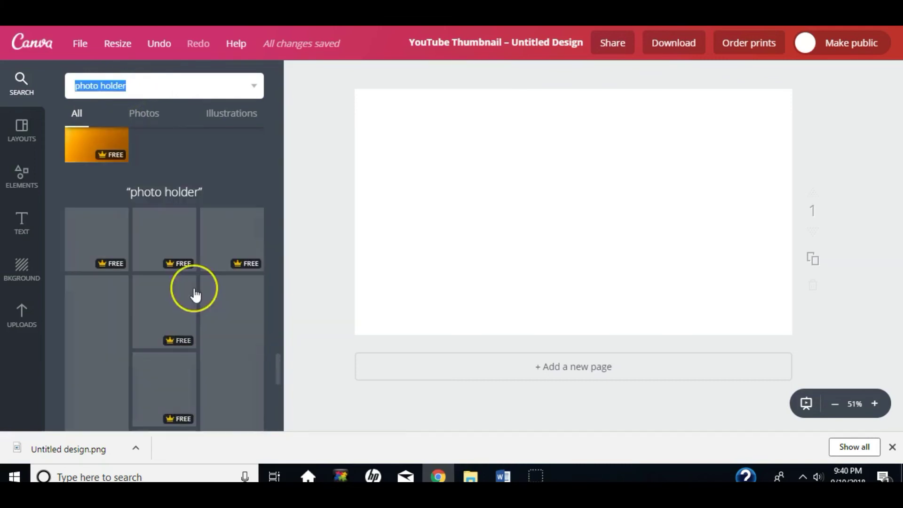
pyautogui.scroll(-2, 141, 254)
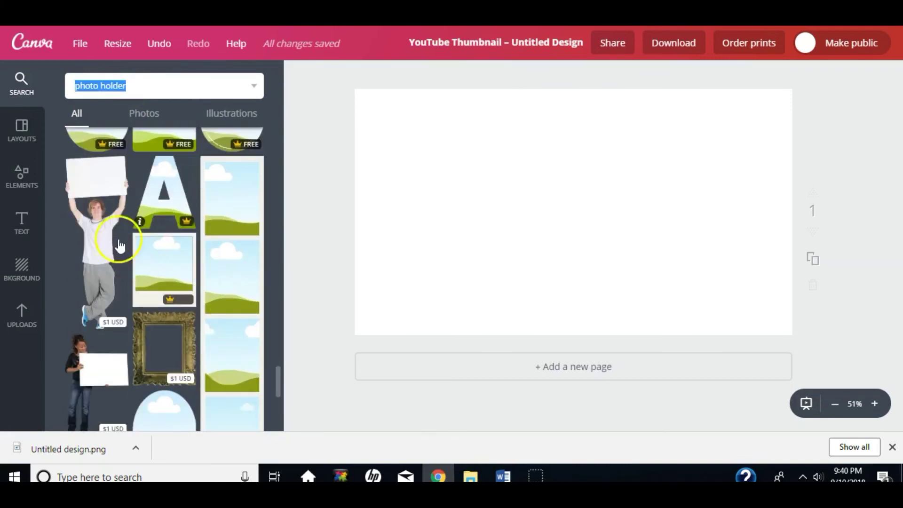
# - Browse the free heart, puzzle-piece, circle and pie-segment photo-holder frames in the results
pyautogui.click(168, 189)
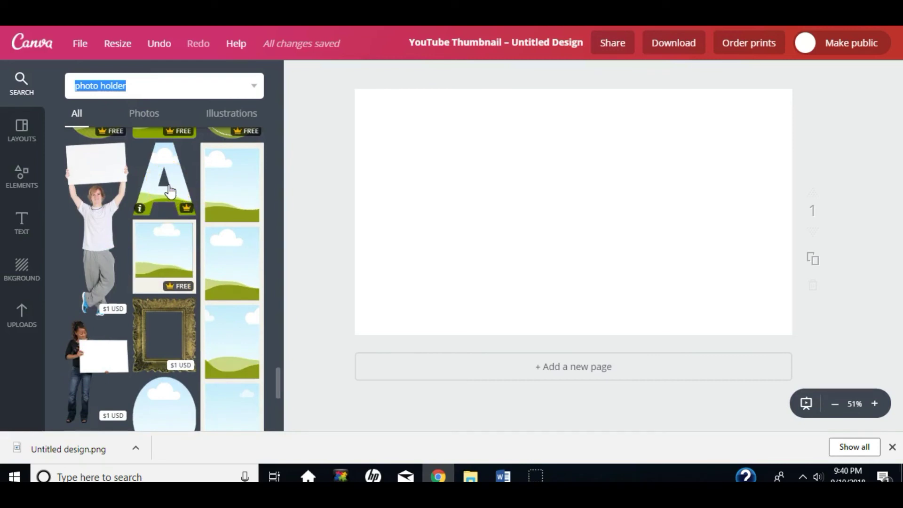
pyautogui.scroll(-2, 170, 190)
pyautogui.scroll(2, 164, 195)
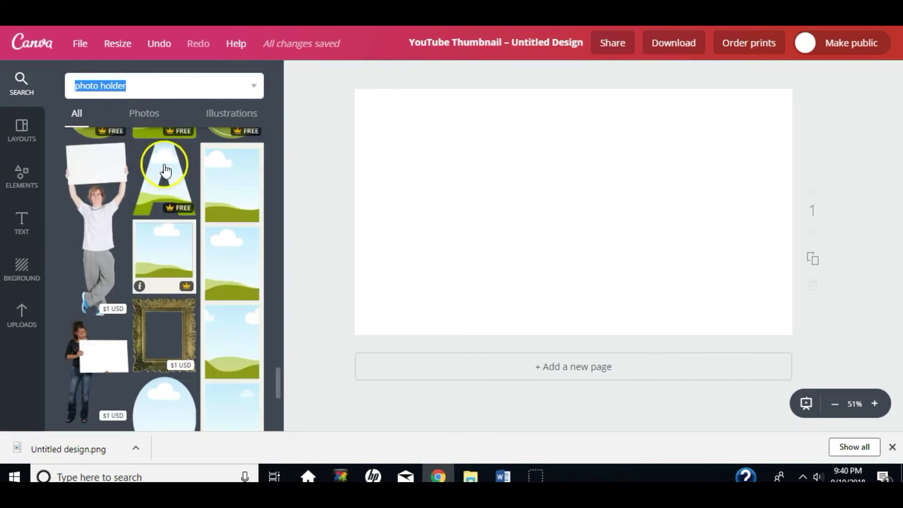
pyautogui.click(157, 198)
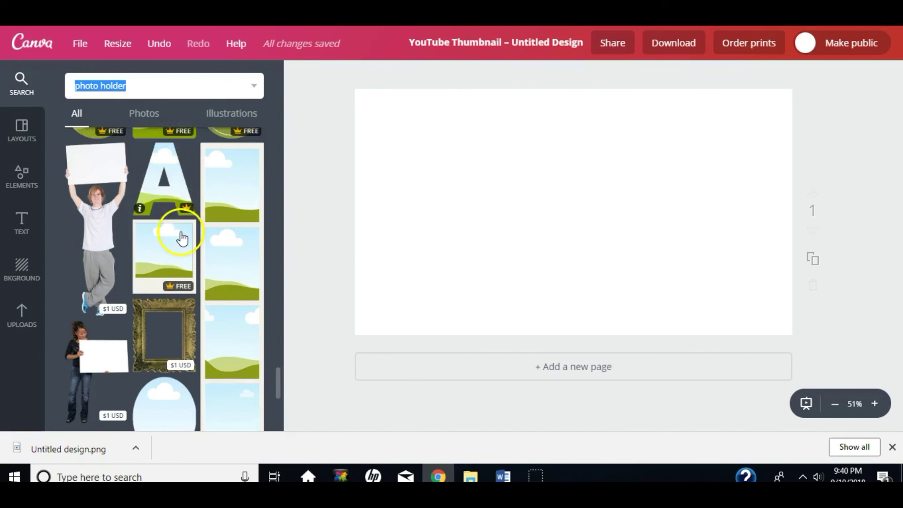
pyautogui.scroll(-6, 180, 245)
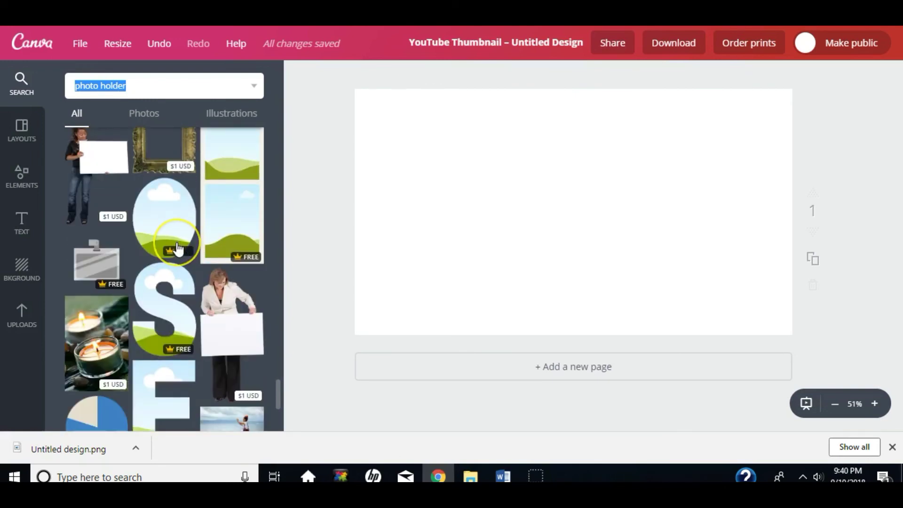
pyautogui.scroll(-5, 178, 249)
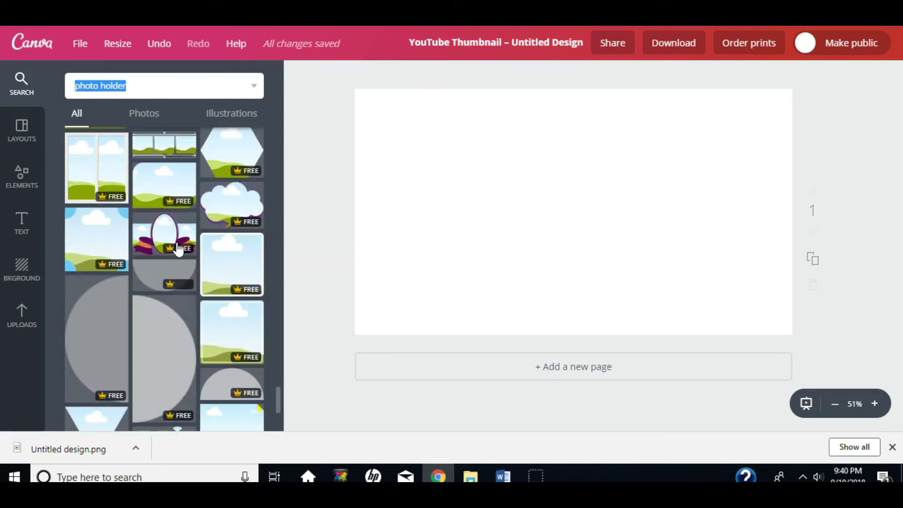
pyautogui.scroll(-5, 177, 248)
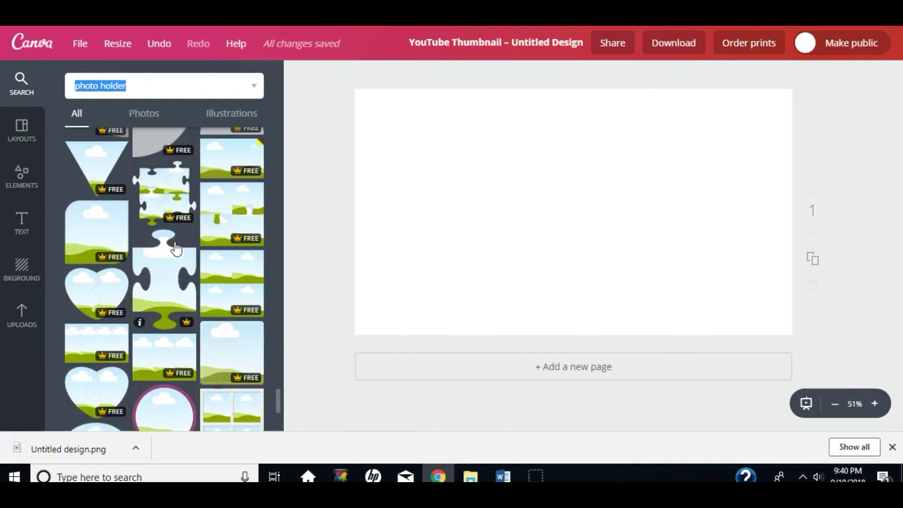
pyautogui.click(145, 77)
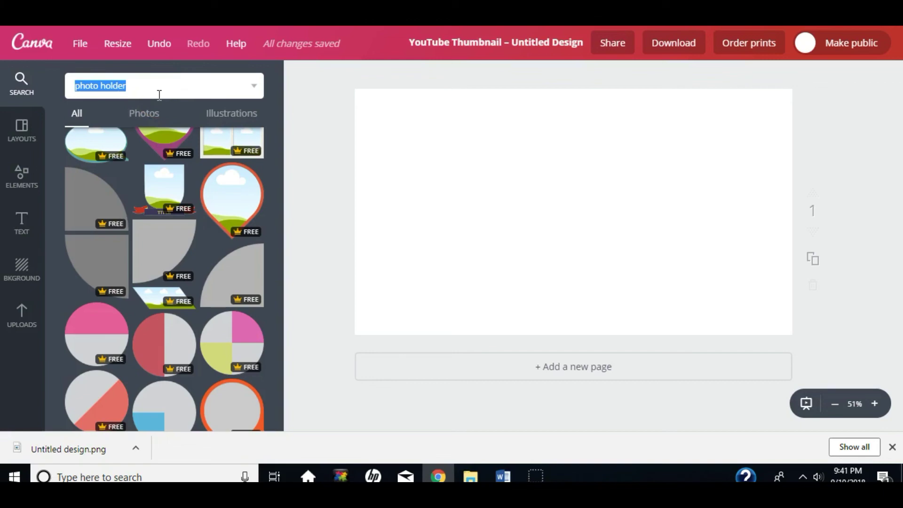
pyautogui.click(95, 265)
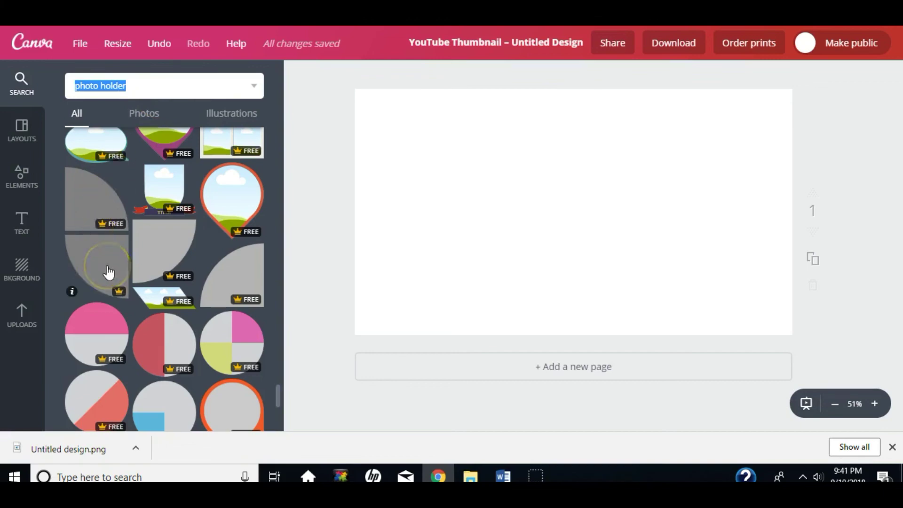